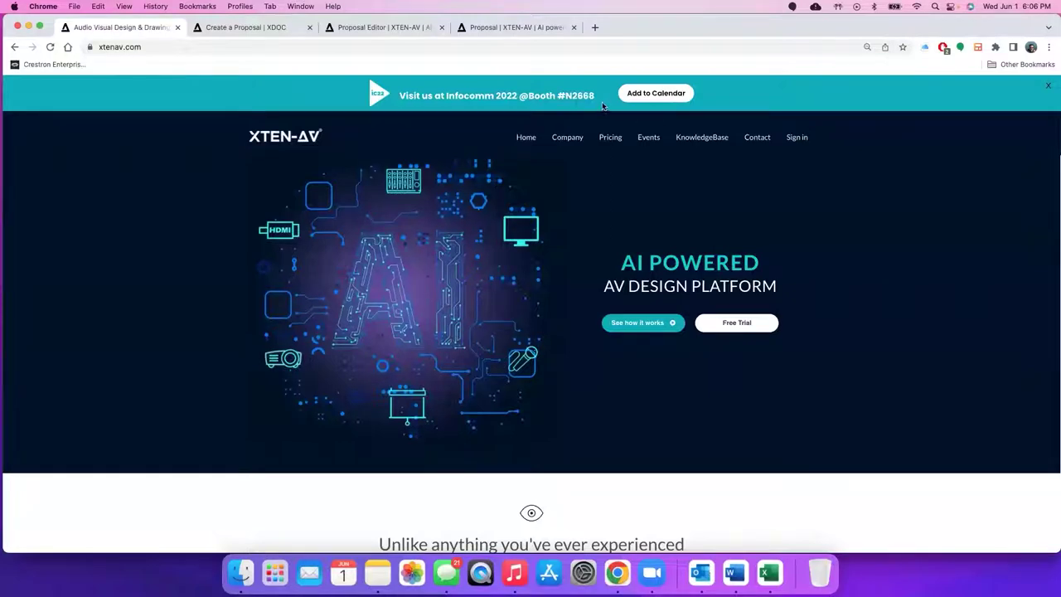
# Browse down the xtenav.com homepage and dismiss the sign-up popup.
pyautogui.scroll(-10, 596, 235)
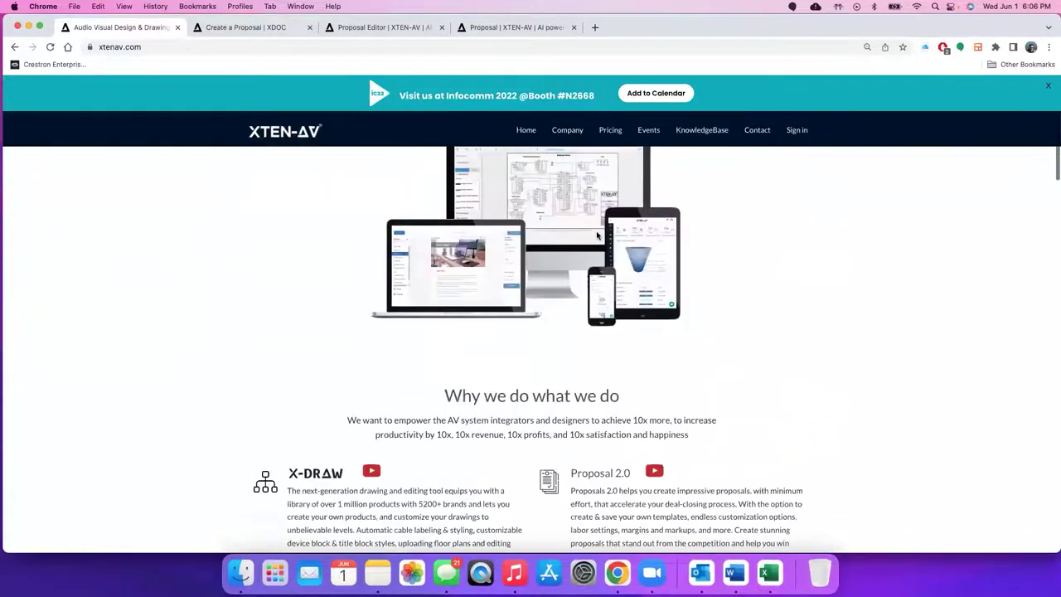
pyautogui.scroll(-5, 595, 235)
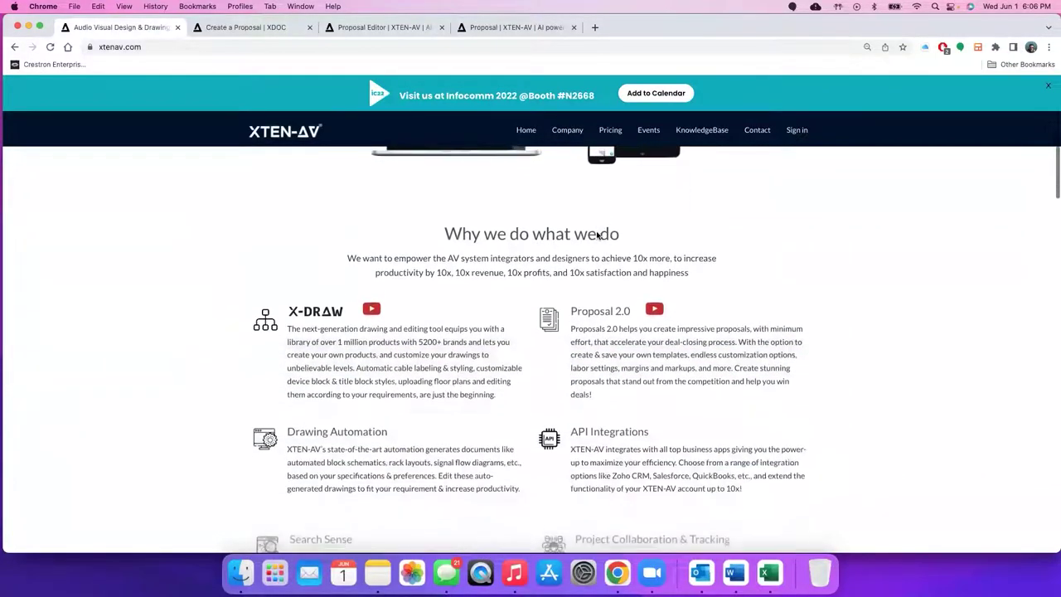
pyautogui.scroll(-8, 596, 235)
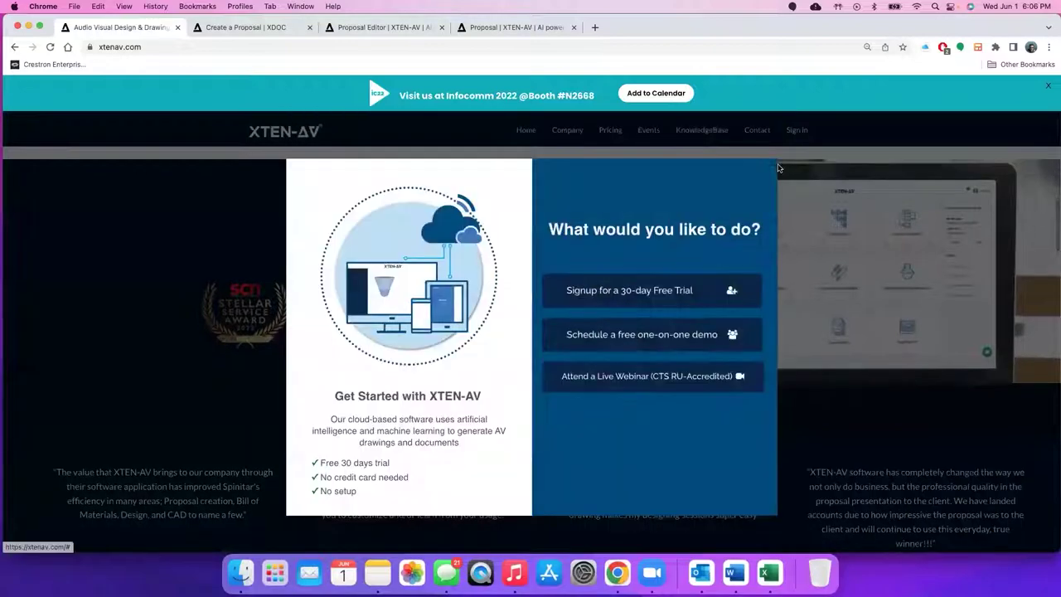
pyautogui.click(780, 166)
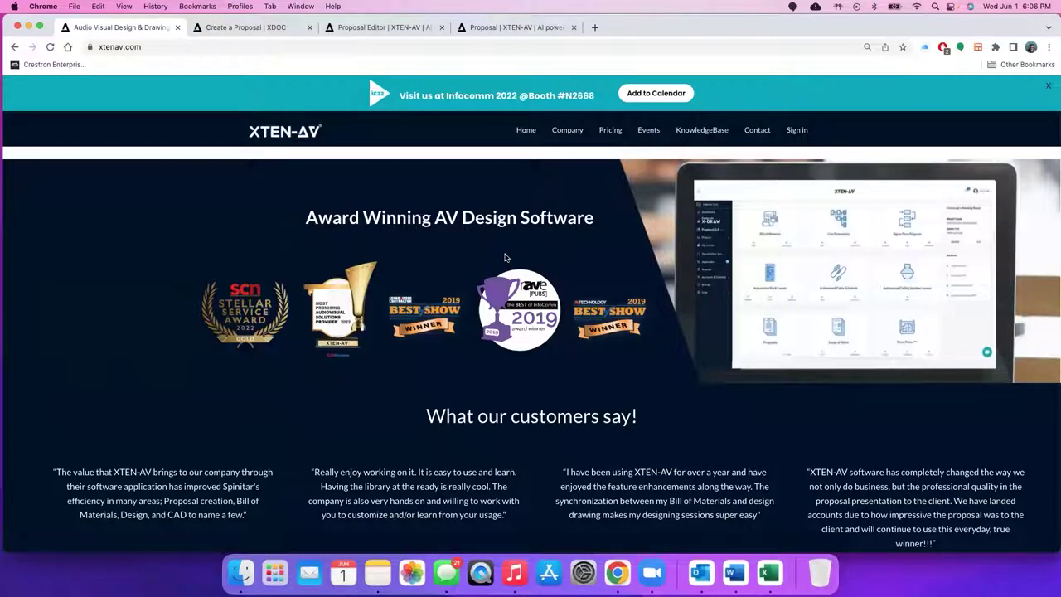
# Switch to the 'Create a Proposal | XDOC' tab to show the template gallery.
pyautogui.scroll(-3, 566, 253)
pyautogui.scroll(10, 563, 254)
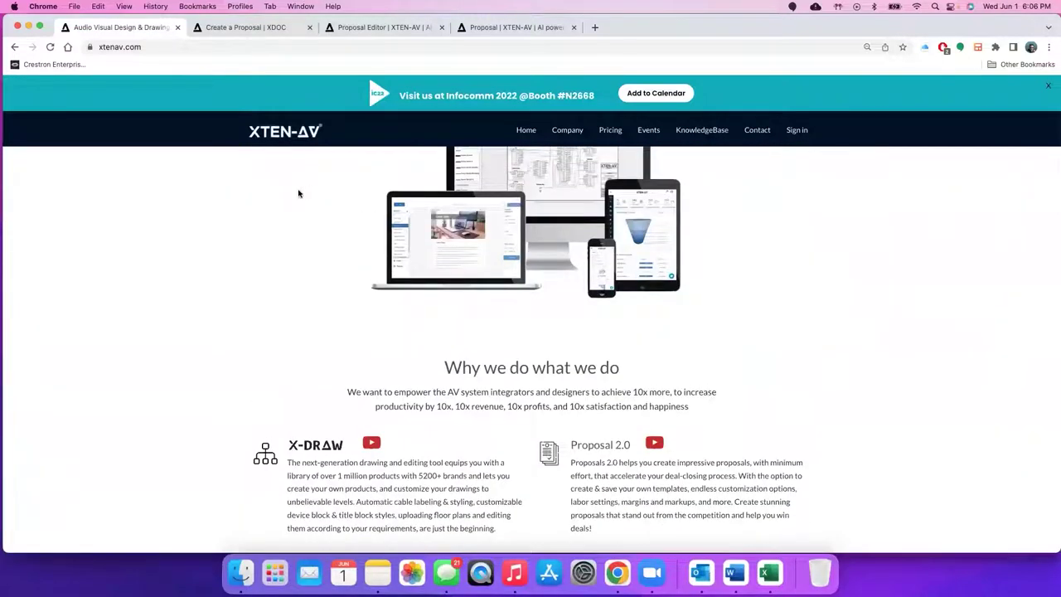
pyautogui.scroll(5, 279, 222)
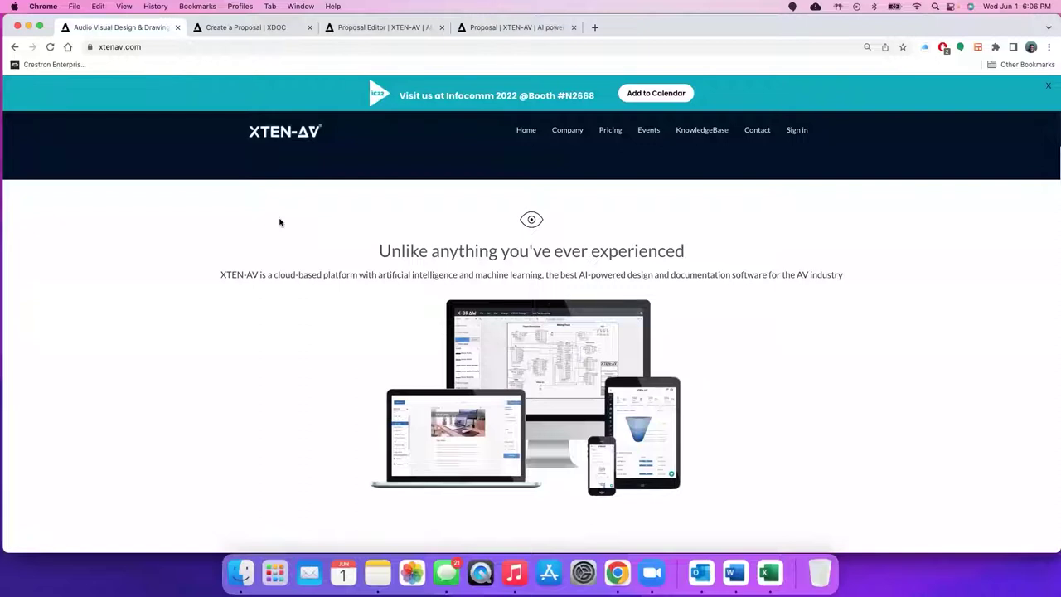
pyautogui.click(258, 28)
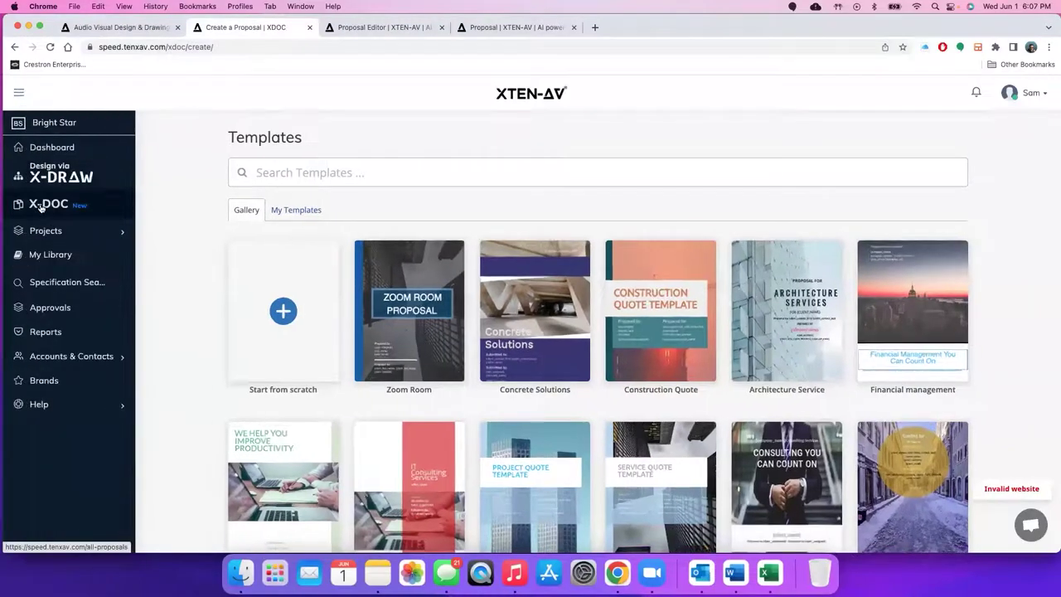
pyautogui.click(41, 205)
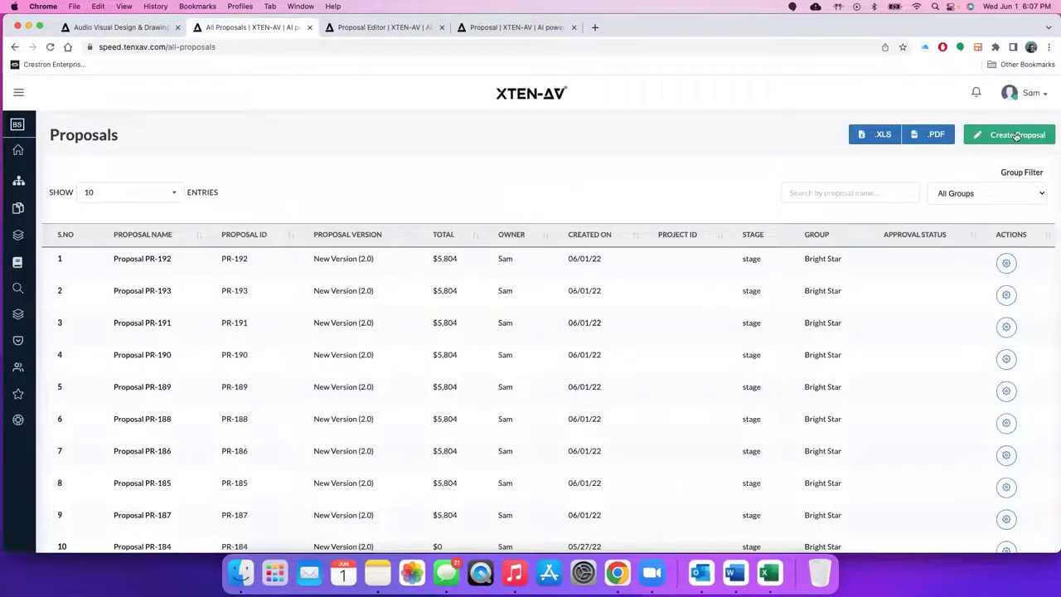
pyautogui.click(1016, 135)
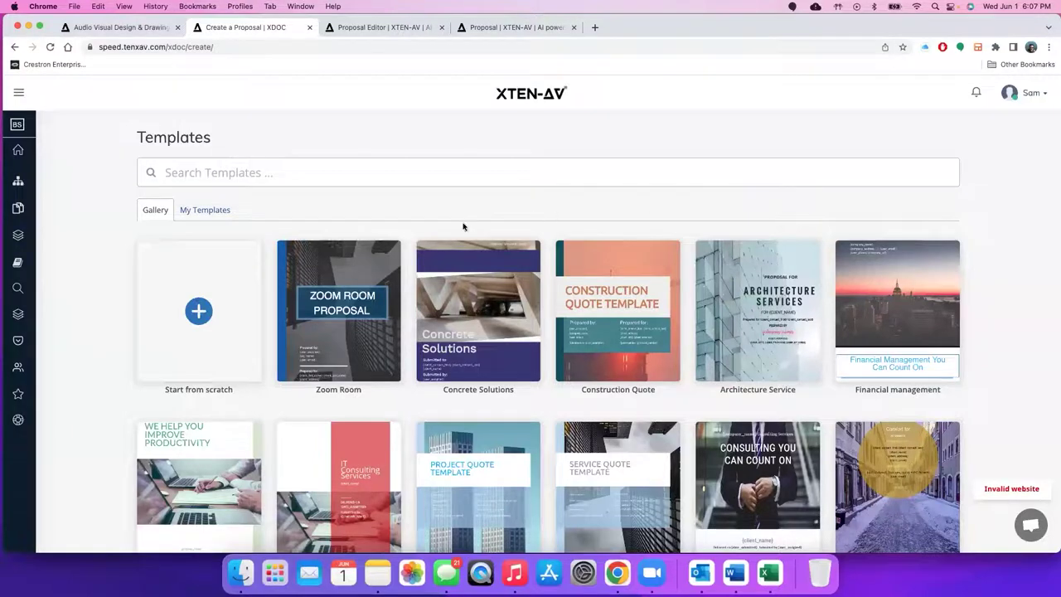
pyautogui.scroll(-1, 451, 230)
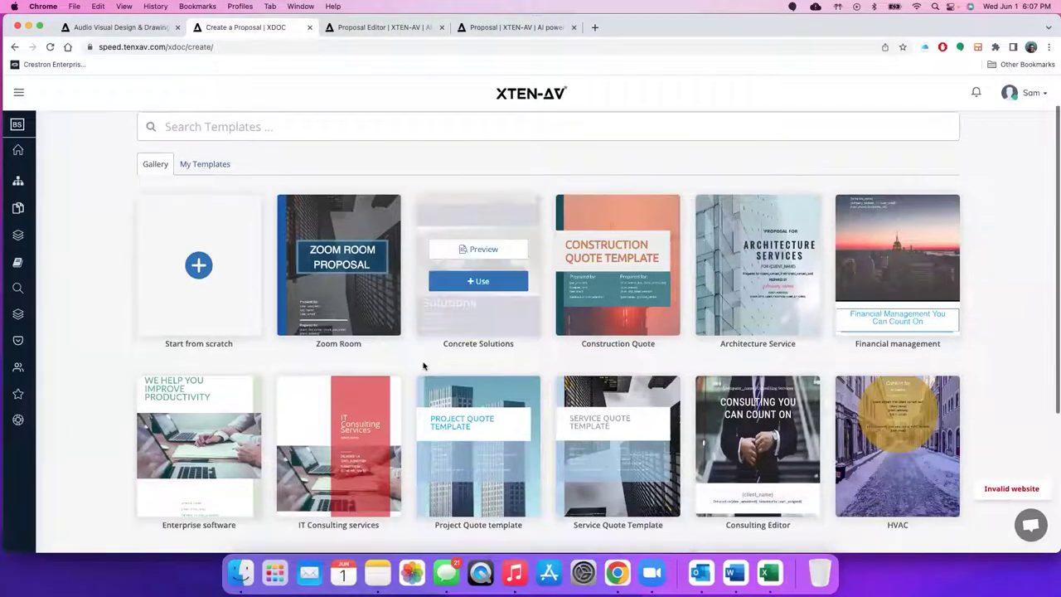
pyautogui.scroll(-1, 414, 362)
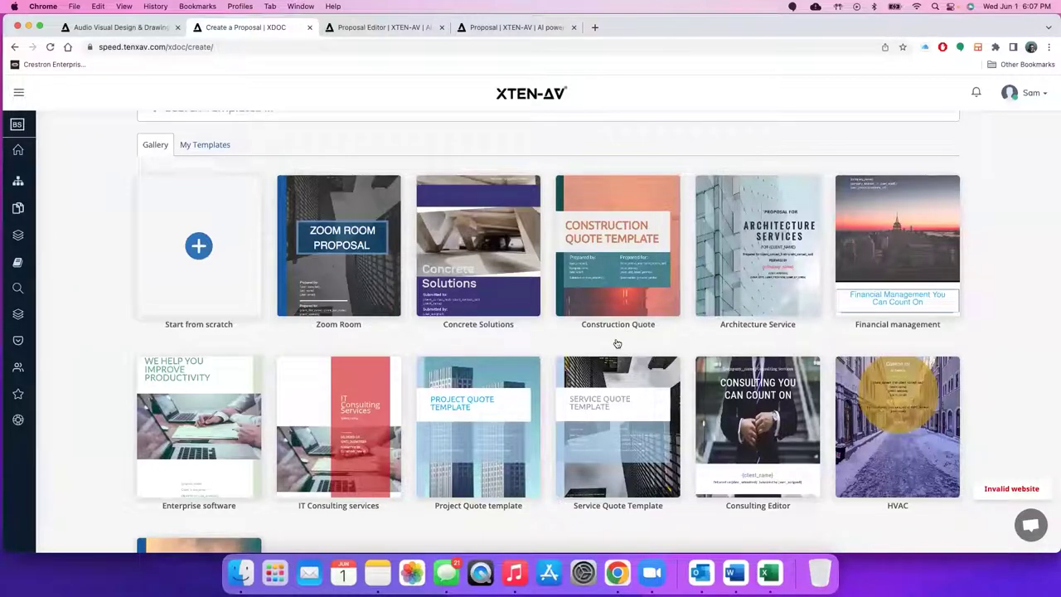
pyautogui.scroll(-1, 533, 351)
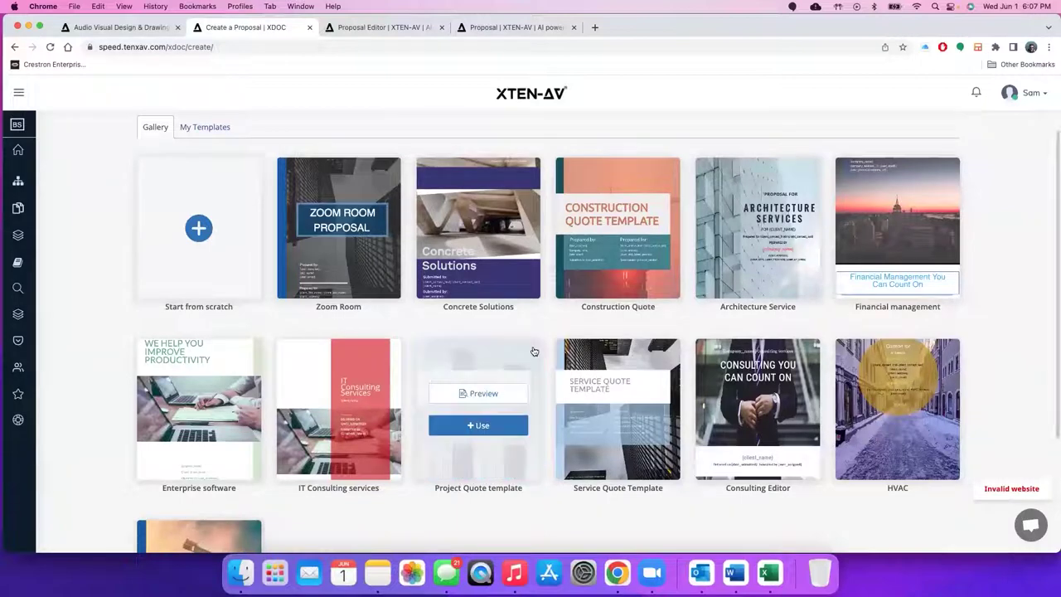
pyautogui.moveTo(527, 467)
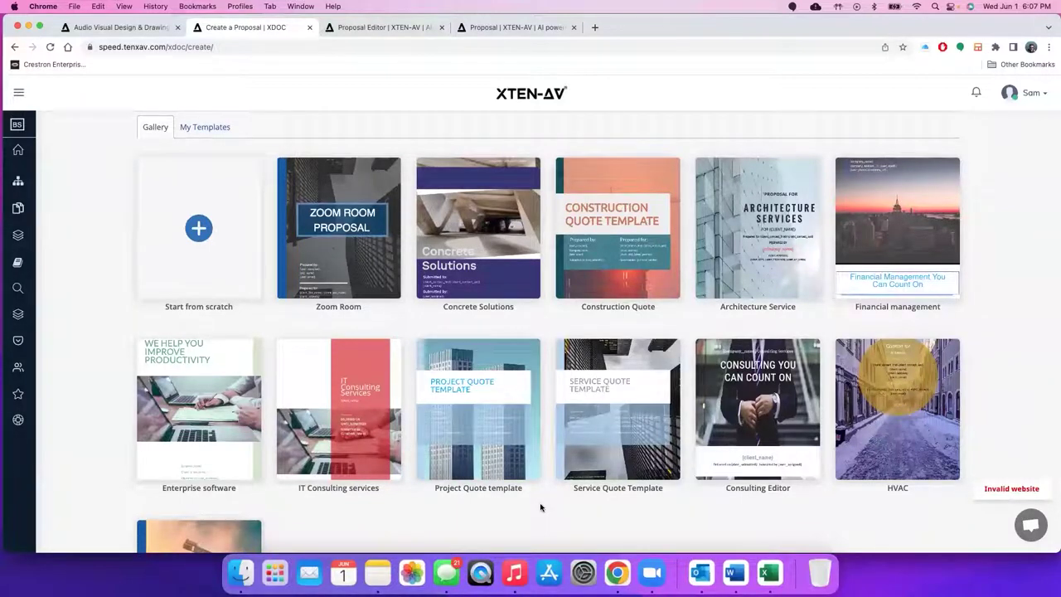
pyautogui.scroll(-3, 540, 507)
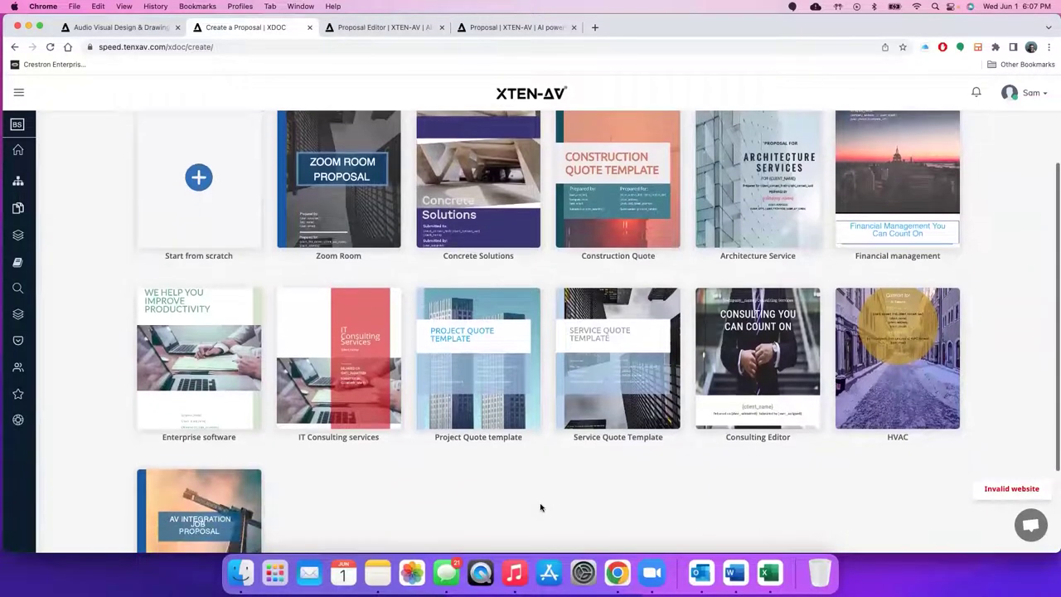
pyautogui.scroll(5, 540, 505)
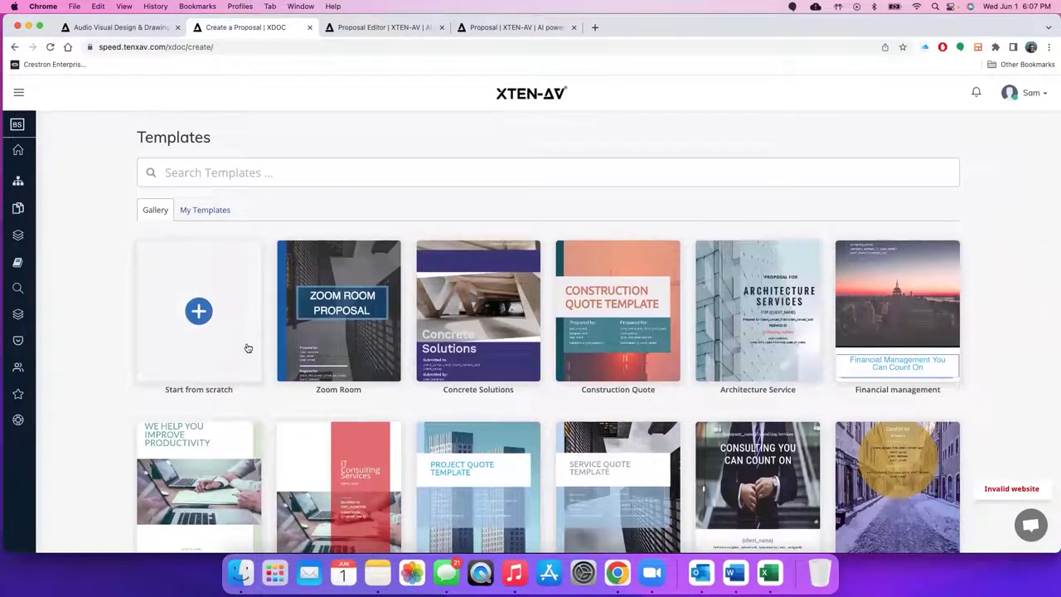
pyautogui.moveTo(356, 372)
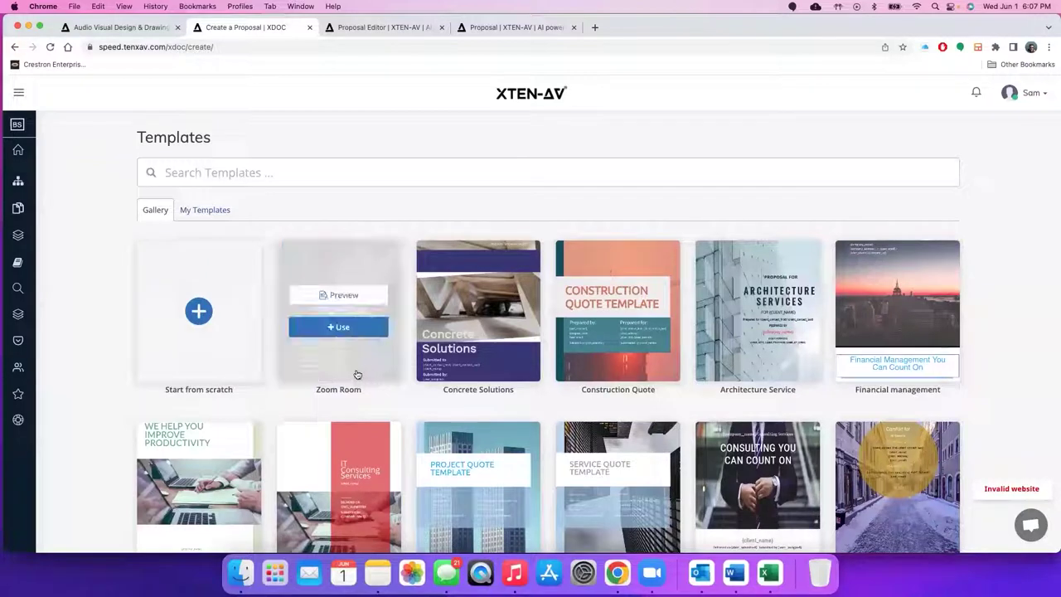
# Preview the Zoom Room template and scroll down through its sections.
pyautogui.click(338, 296)
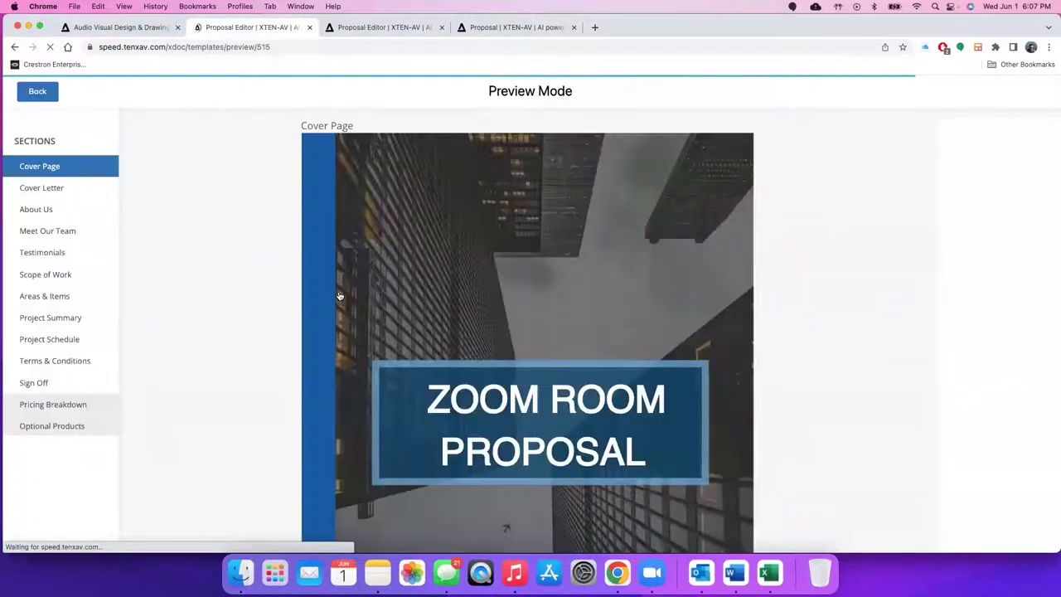
pyautogui.scroll(-3, 544, 326)
pyautogui.scroll(3, 545, 325)
pyautogui.scroll(-5, 545, 326)
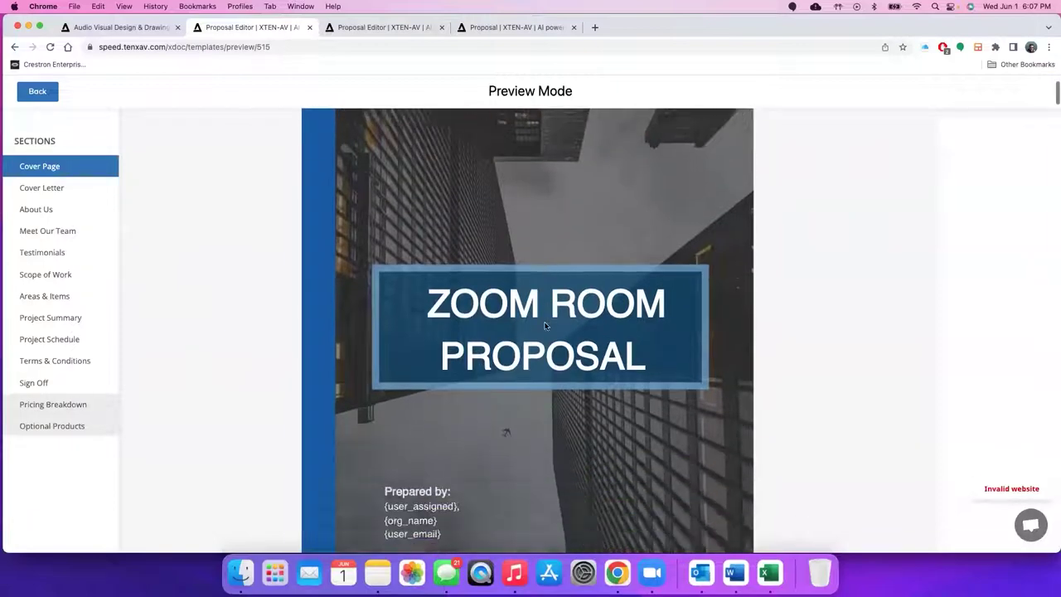
pyautogui.scroll(2, 545, 325)
pyautogui.scroll(-5, 544, 325)
pyautogui.scroll(-10, 545, 326)
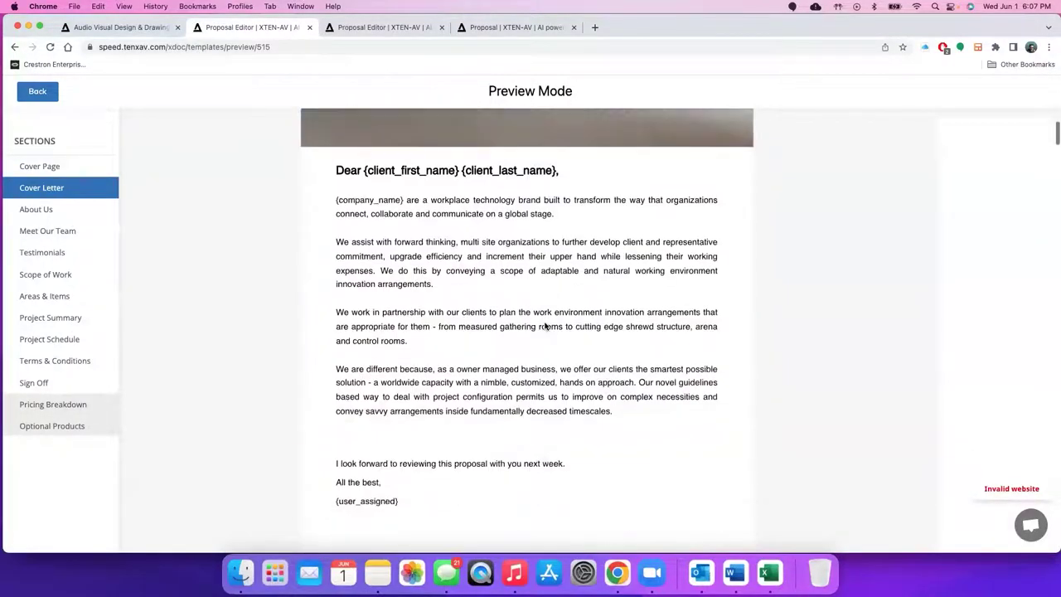
pyautogui.scroll(-15, 544, 325)
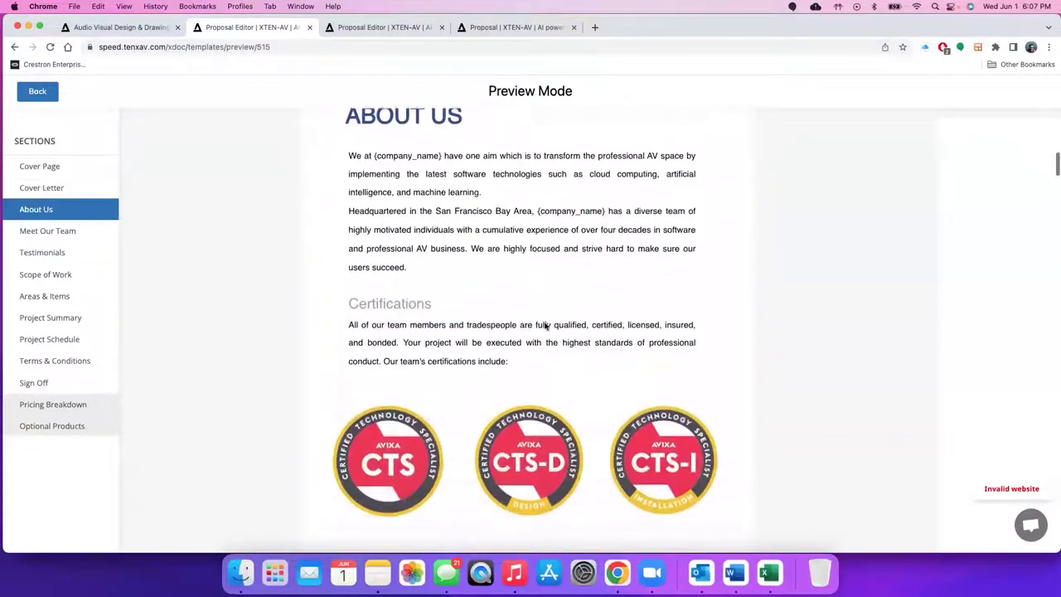
pyautogui.scroll(-15, 544, 326)
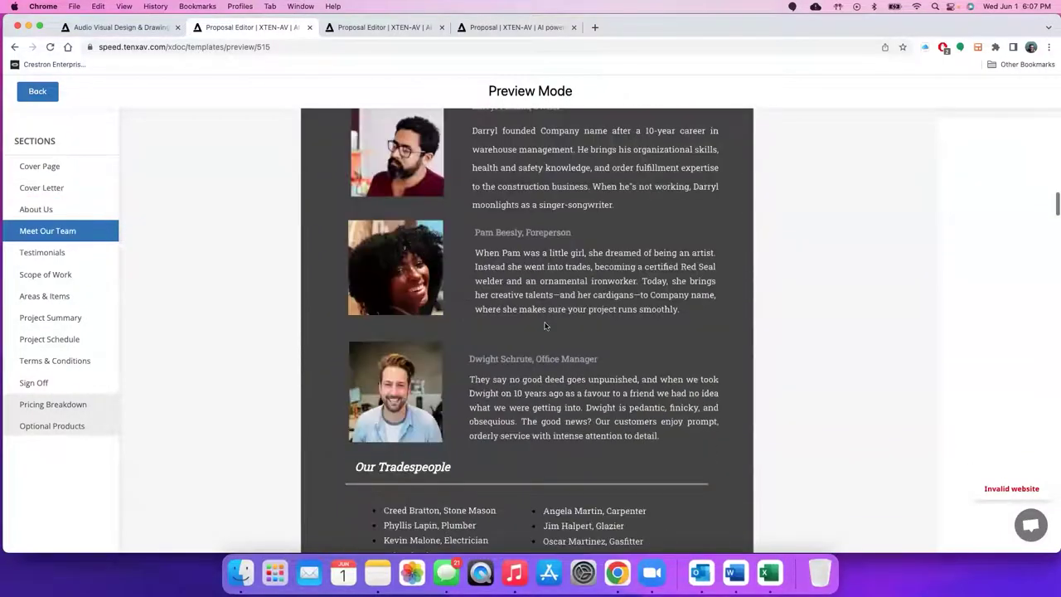
pyautogui.scroll(-15, 545, 326)
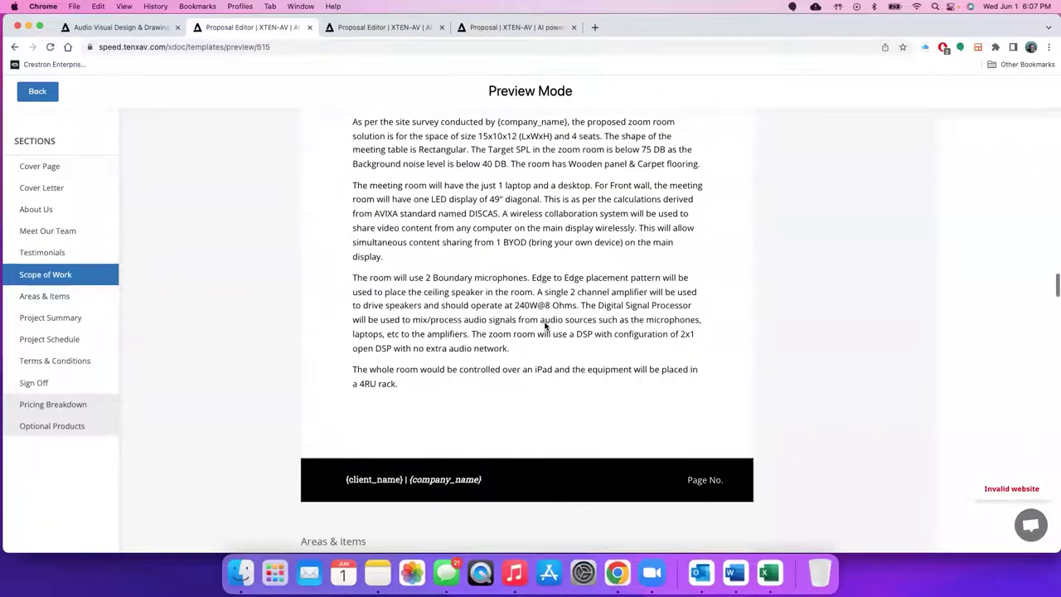
pyautogui.scroll(-15, 544, 326)
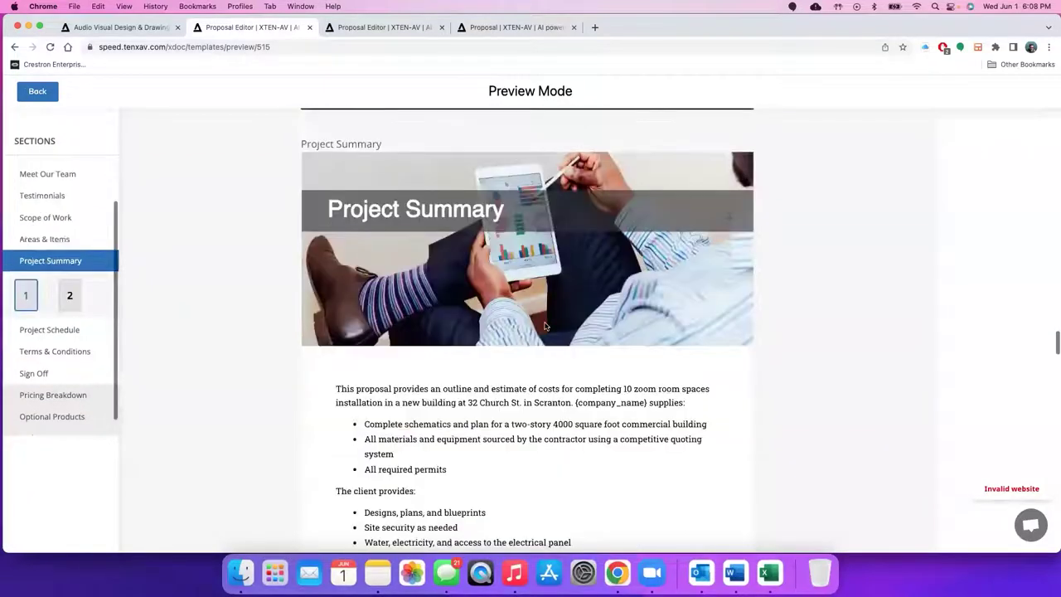
pyautogui.scroll(-10, 545, 325)
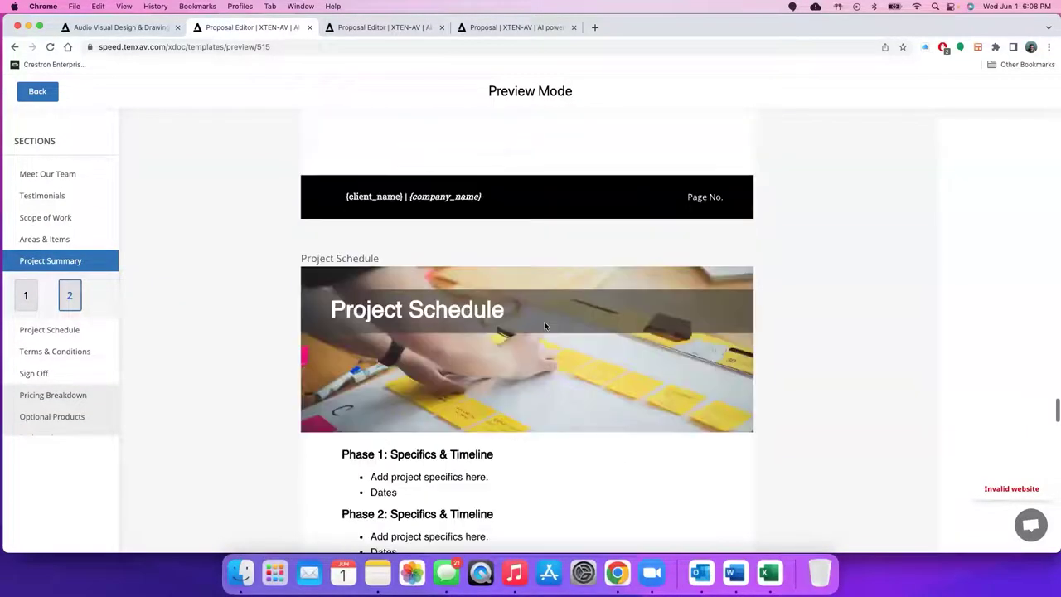
# Scroll back up the Zoom Room preview and return to the Templates gallery.
pyautogui.scroll(20, 545, 326)
pyautogui.scroll(20, 545, 326)
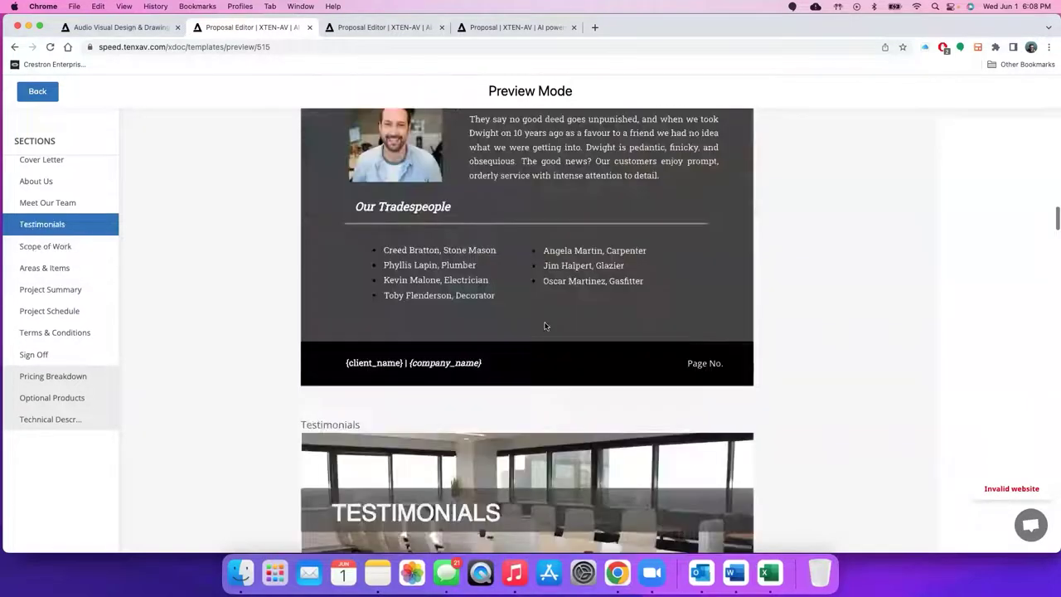
pyautogui.scroll(5, 545, 325)
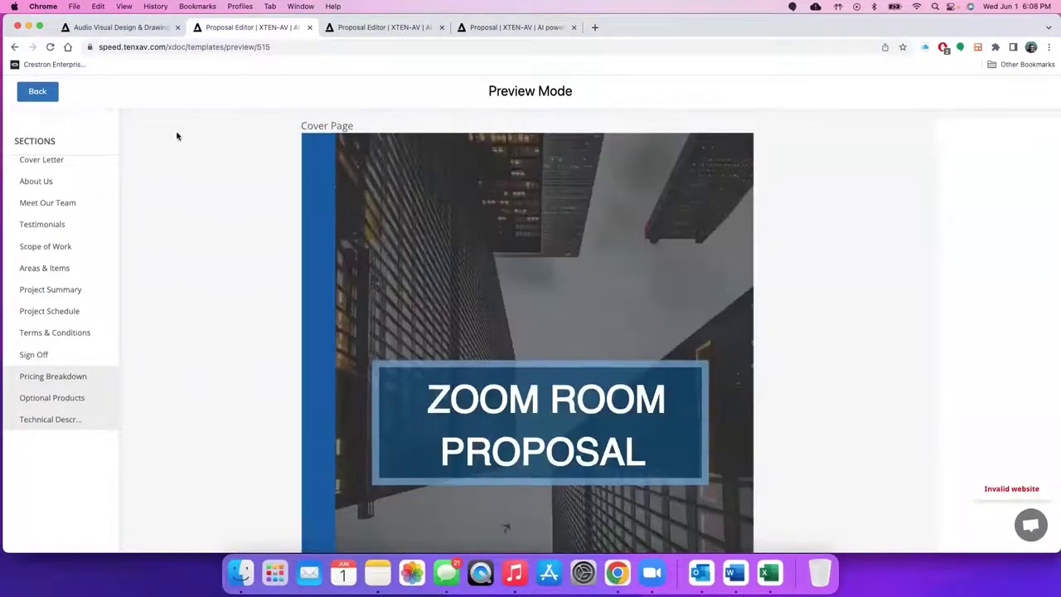
pyautogui.click(30, 96)
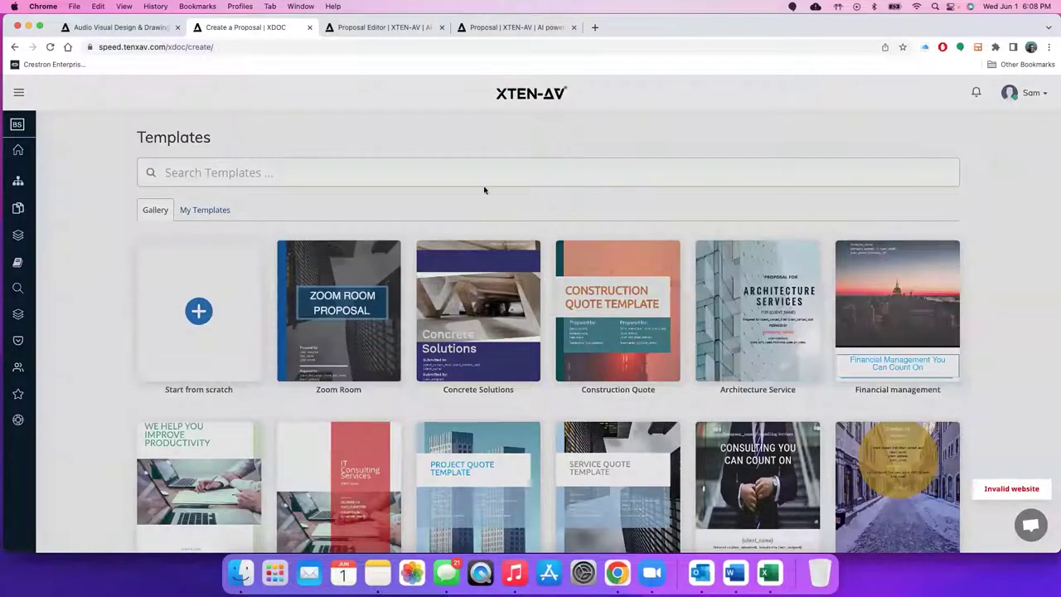
# Choose group 'sadf', search 'pi' to pick account PI Industries, and select its contact.
pyautogui.click(476, 165)
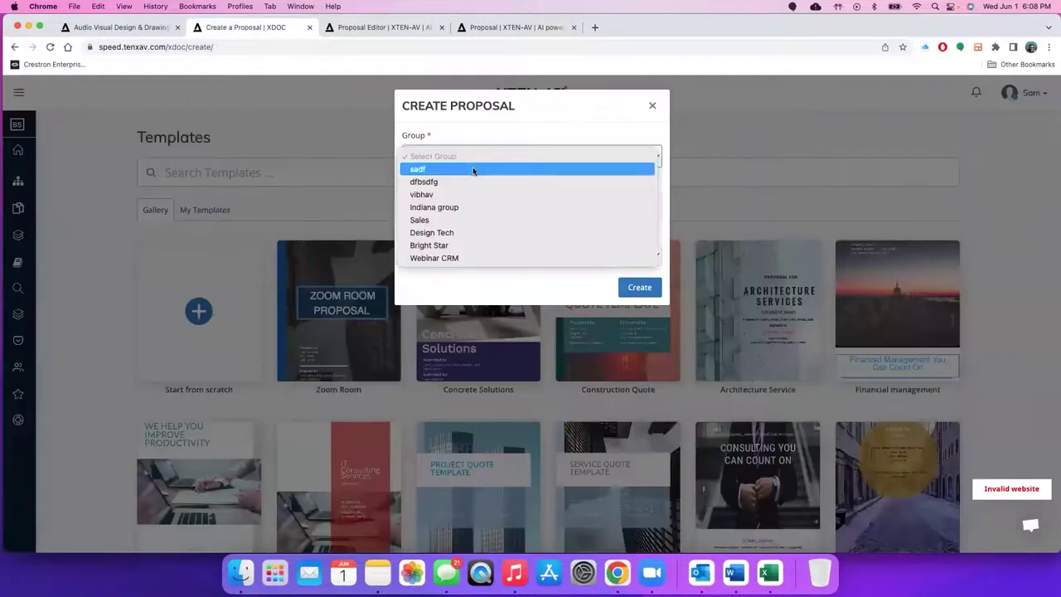
pyautogui.click(476, 168)
pyautogui.click(433, 206)
pyautogui.write('pi')
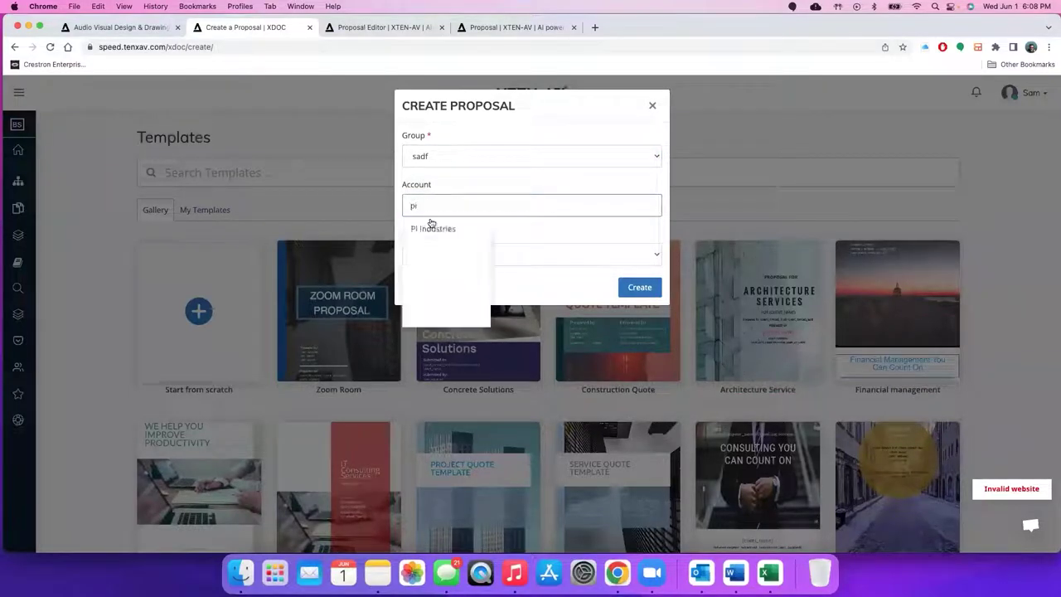
pyautogui.click(429, 227)
pyautogui.click(434, 256)
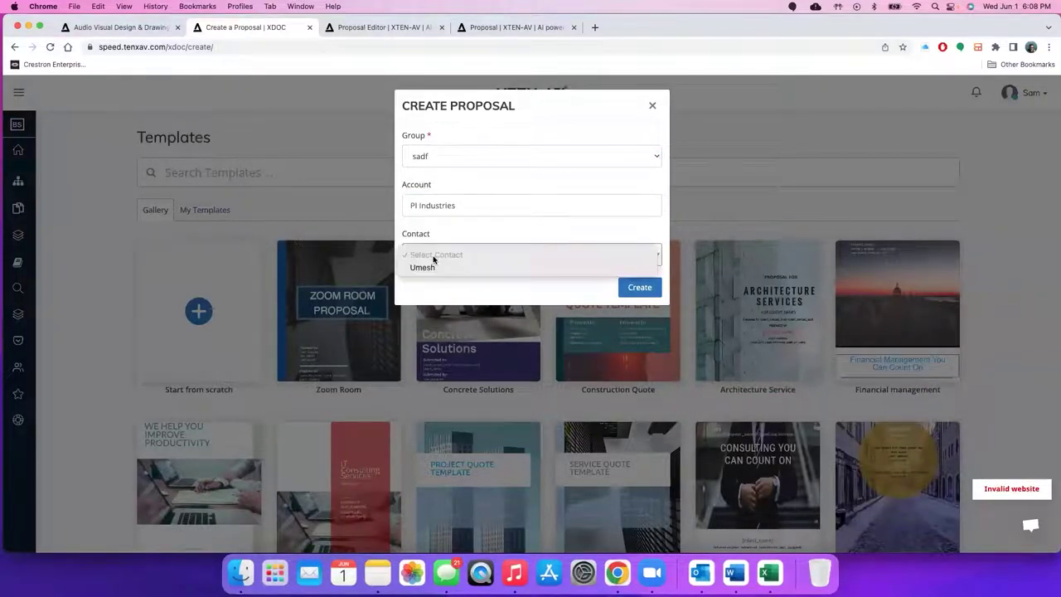
pyautogui.click(432, 267)
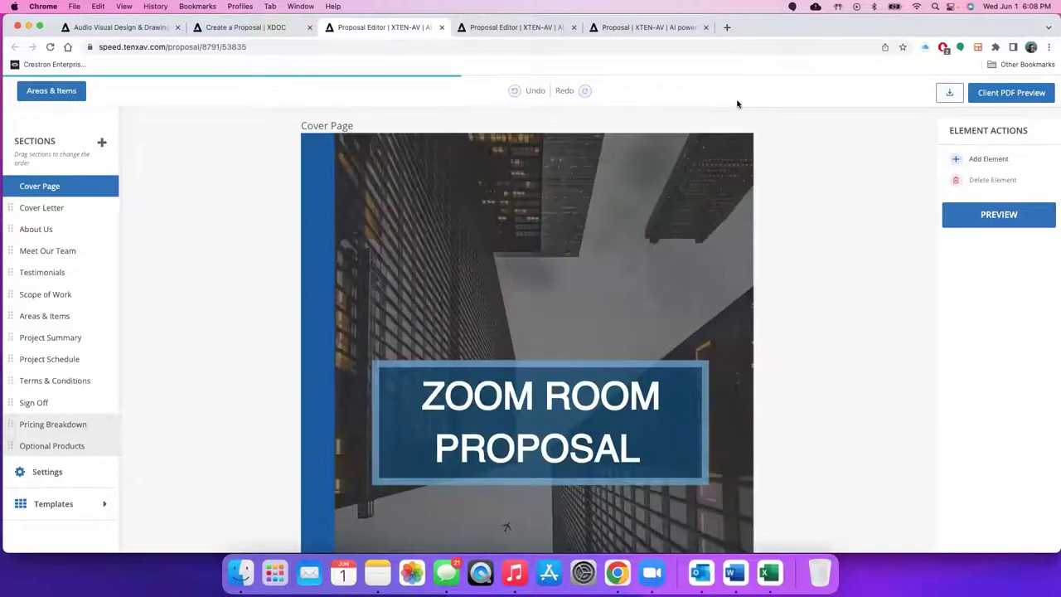
# Scroll through the prefilled Cover Page and Cover Letter of the new Zoom Room proposal.
pyautogui.scroll(-2, 511, 295)
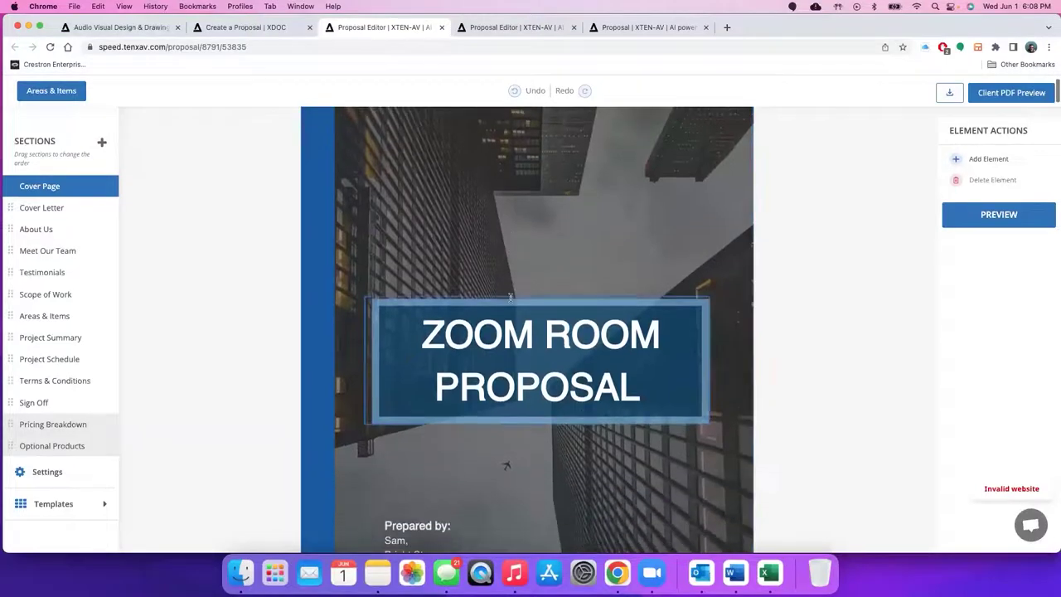
pyautogui.scroll(-5, 511, 296)
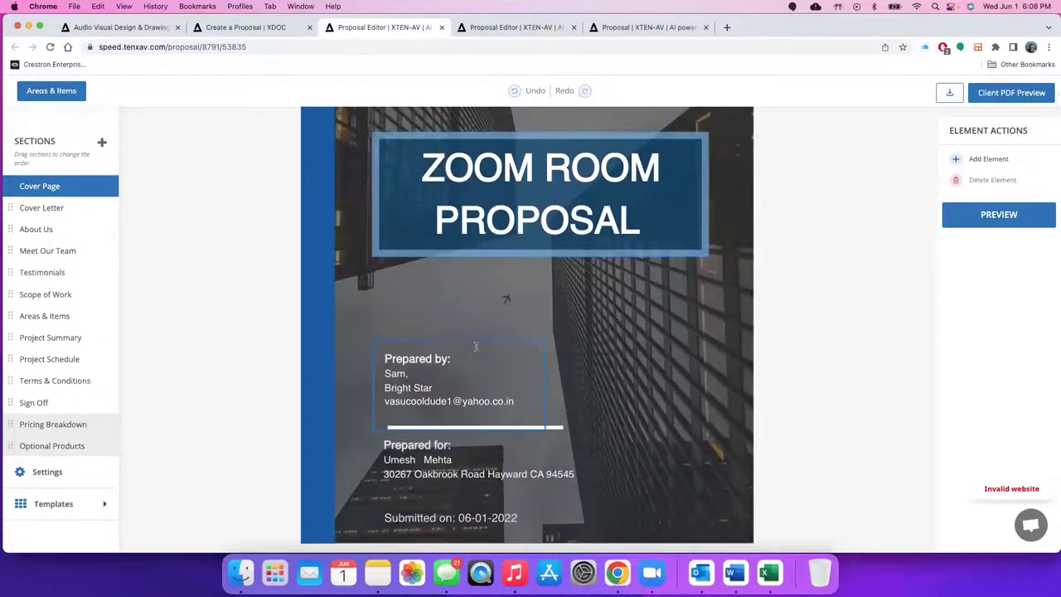
pyautogui.scroll(-1, 588, 364)
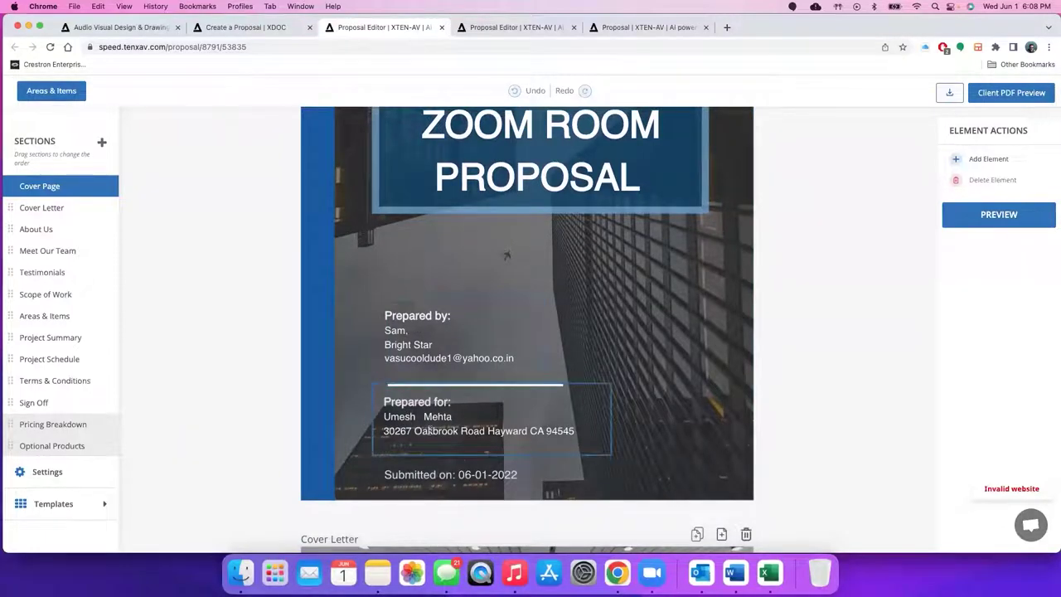
pyautogui.scroll(-8, 429, 437)
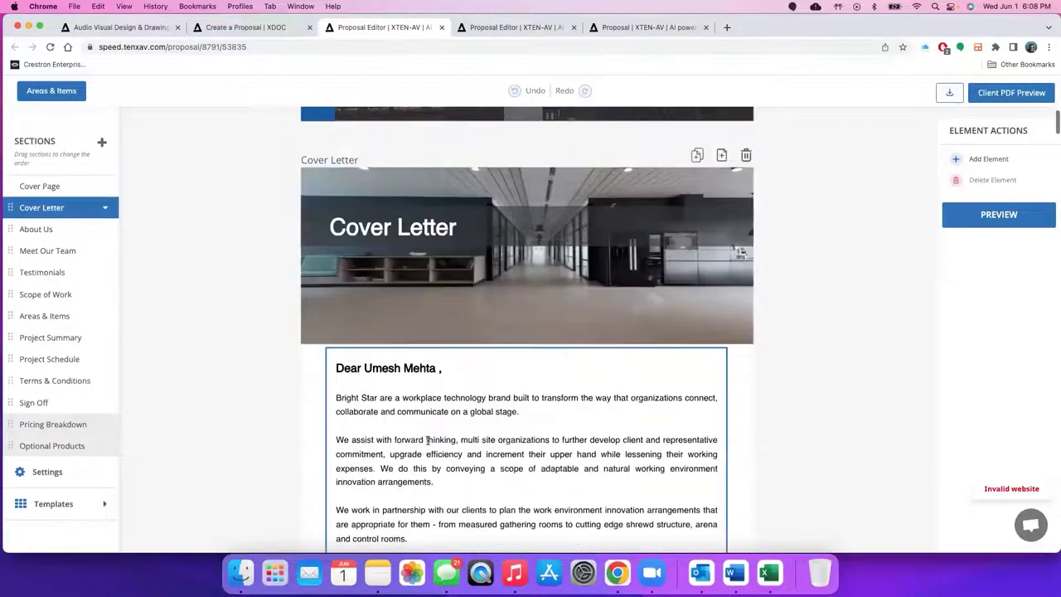
pyautogui.scroll(-8, 428, 440)
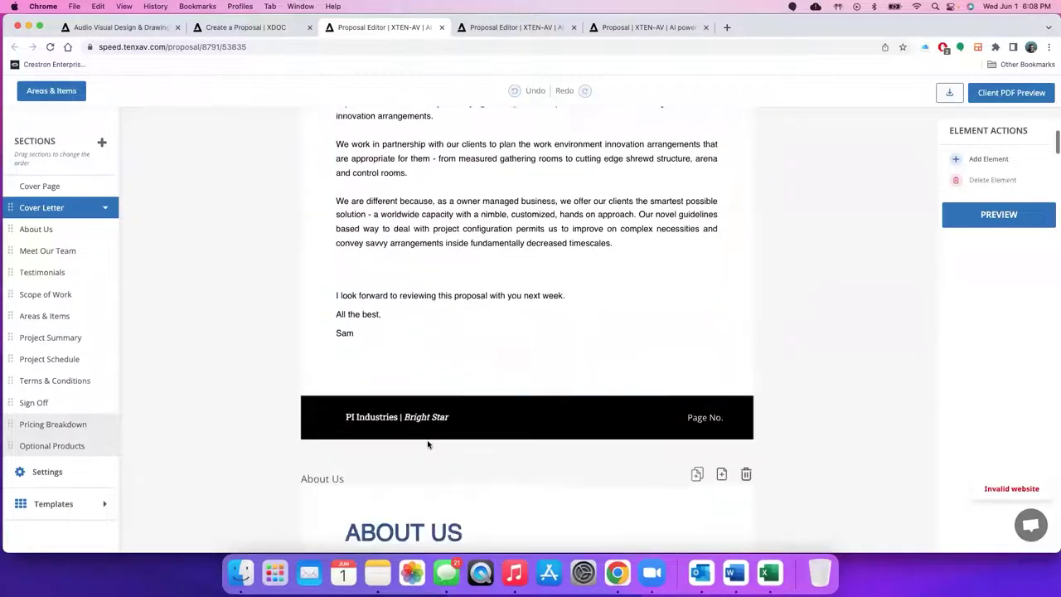
pyautogui.scroll(-8, 427, 443)
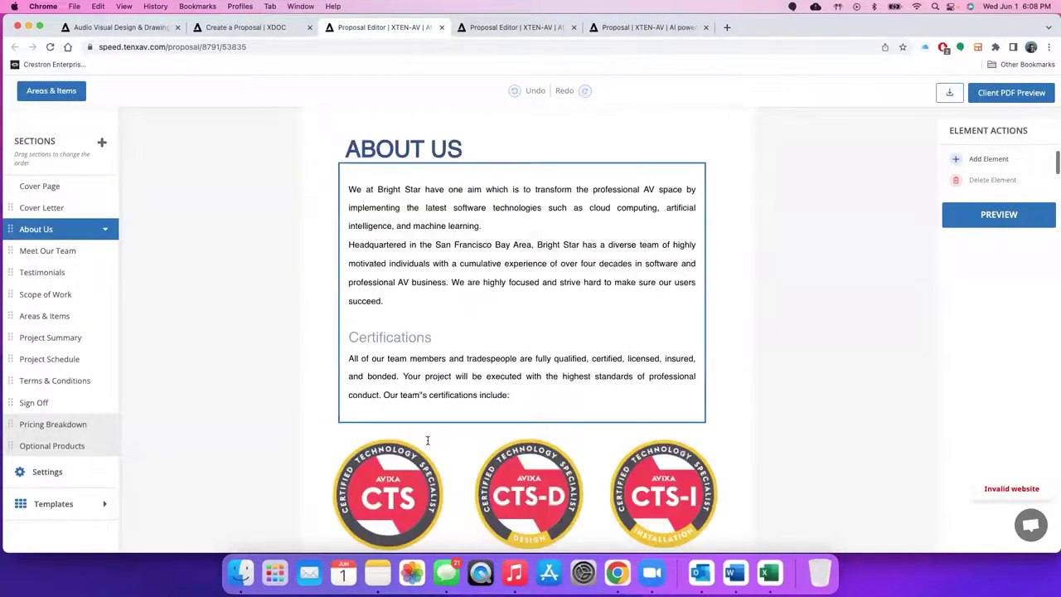
pyautogui.scroll(-8, 427, 440)
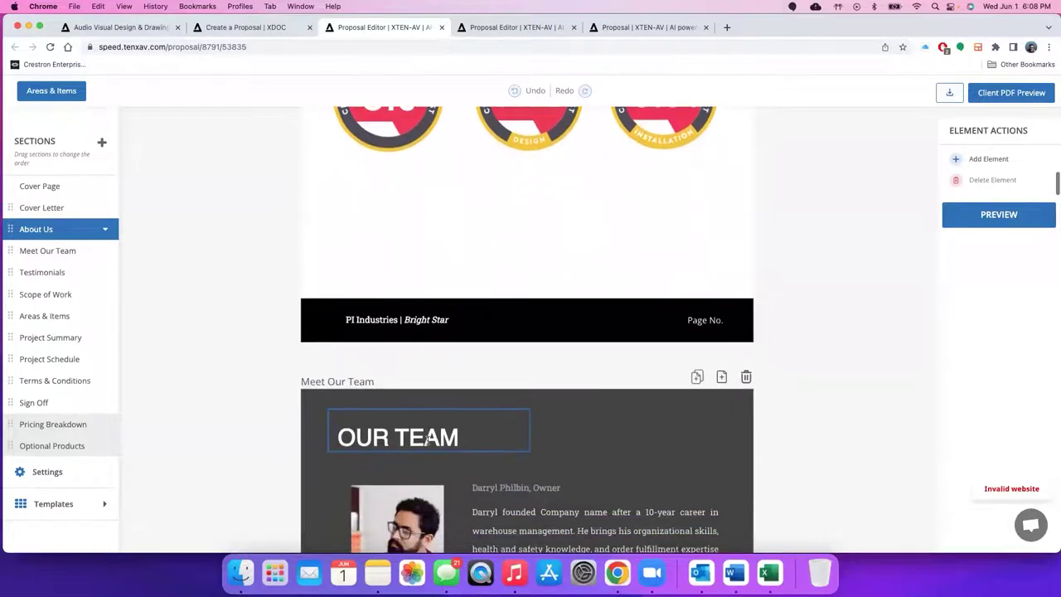
pyautogui.scroll(-8, 428, 441)
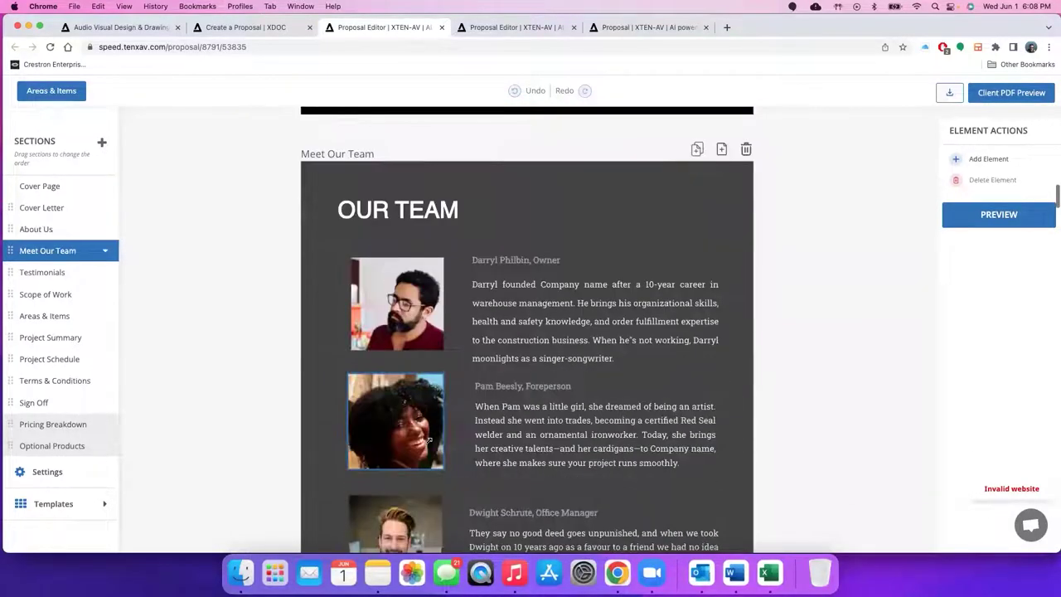
pyautogui.scroll(9, 429, 441)
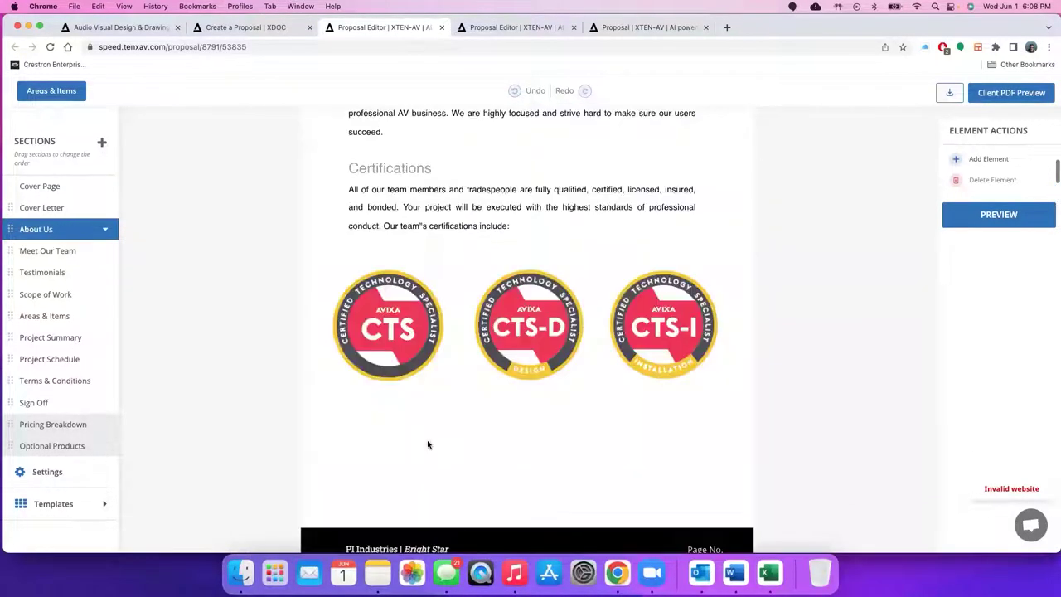
pyautogui.scroll(15, 428, 445)
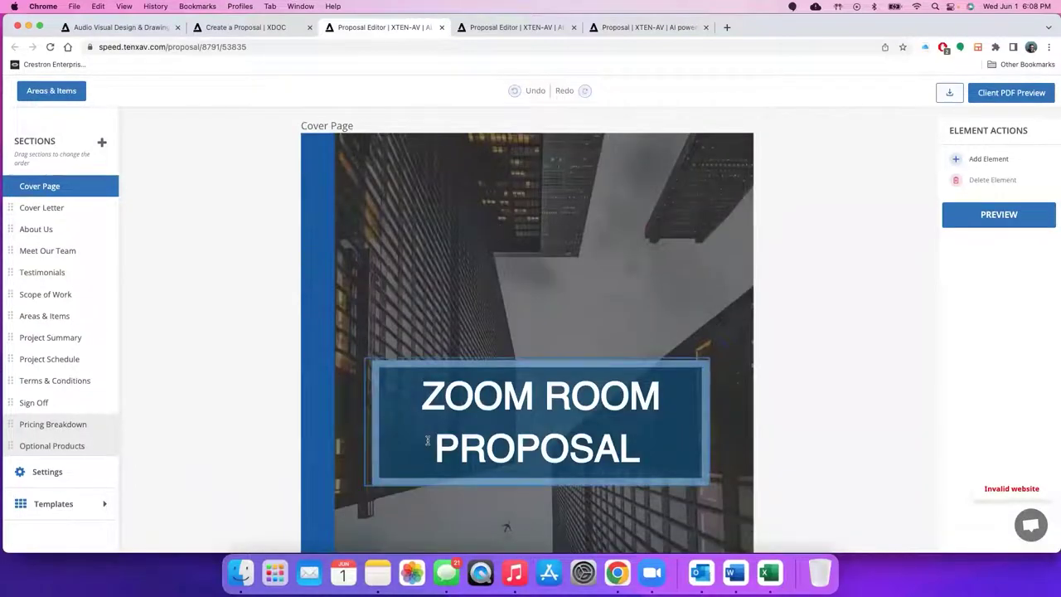
pyautogui.scroll(-15, 428, 441)
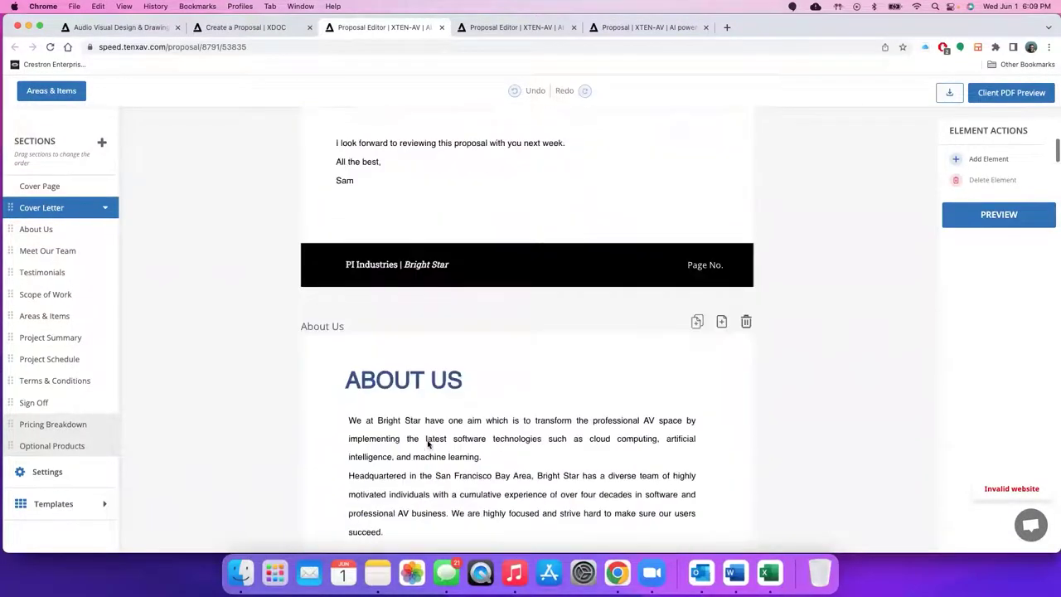
pyautogui.scroll(-9, 427, 441)
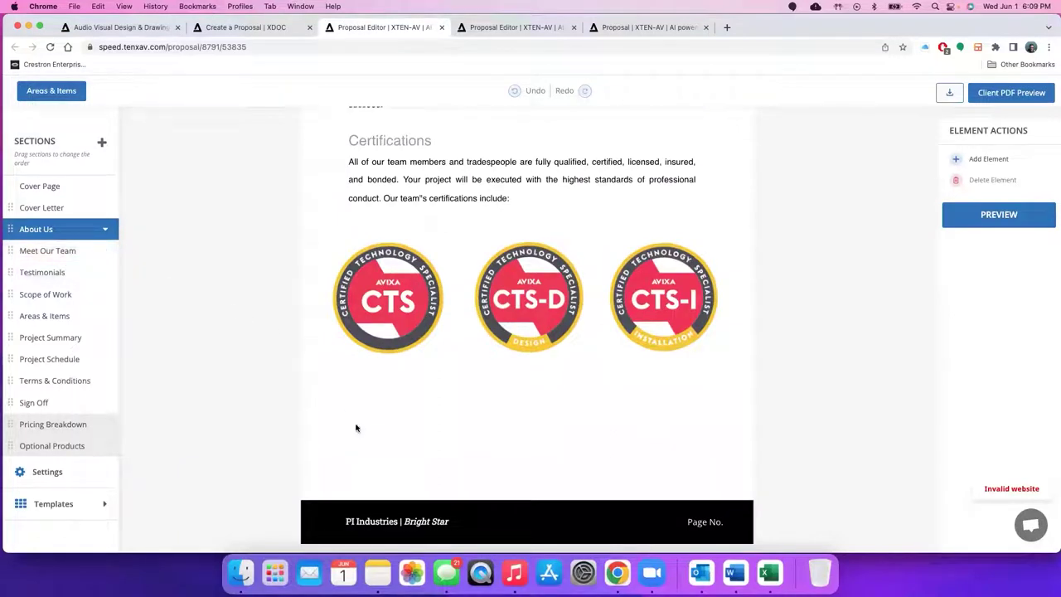
pyautogui.scroll(-5, 356, 428)
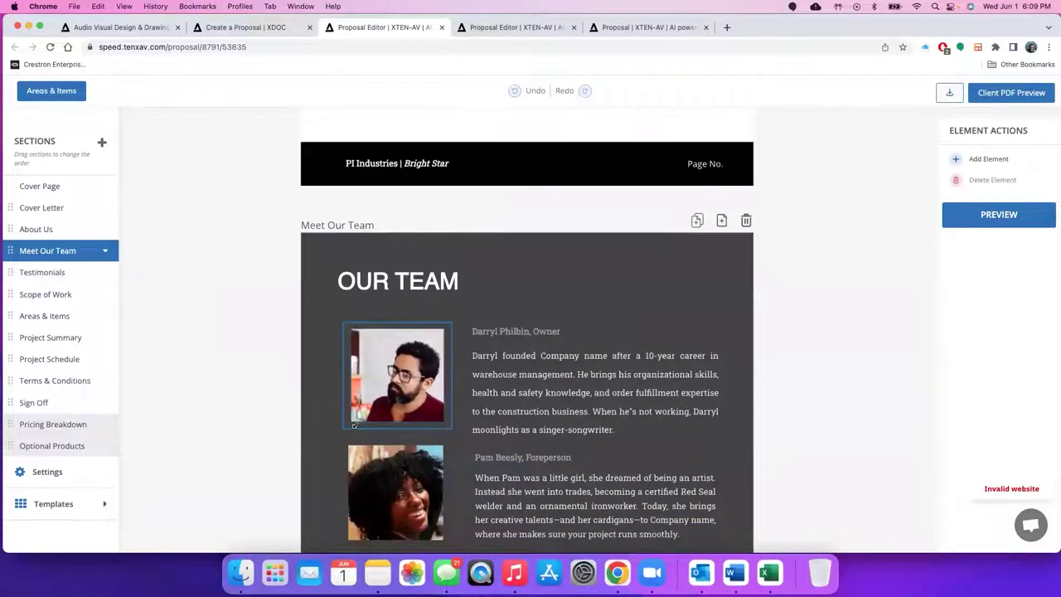
pyautogui.scroll(-8, 356, 425)
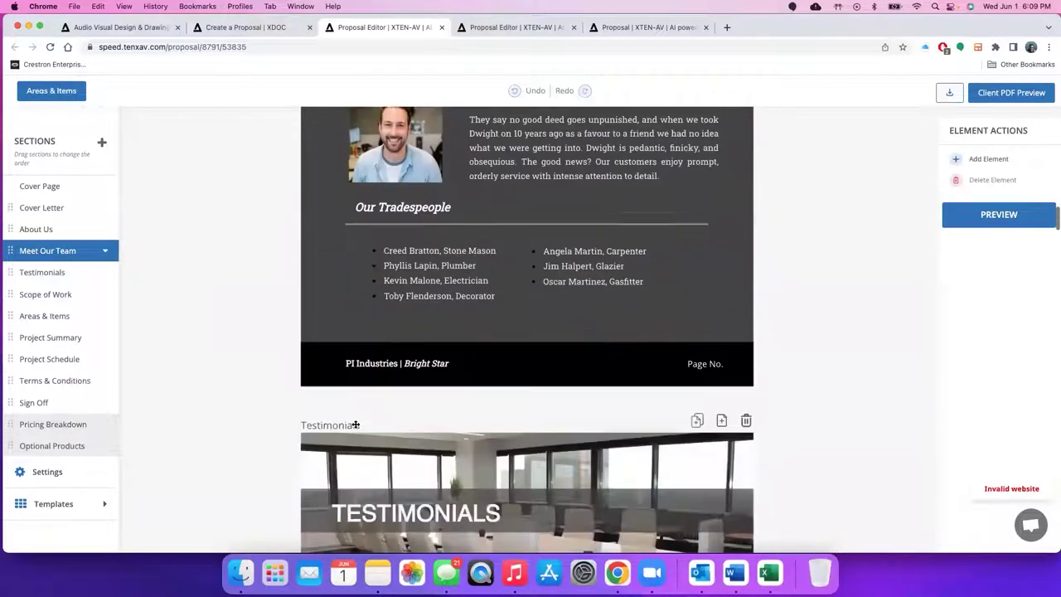
pyautogui.scroll(-10, 355, 423)
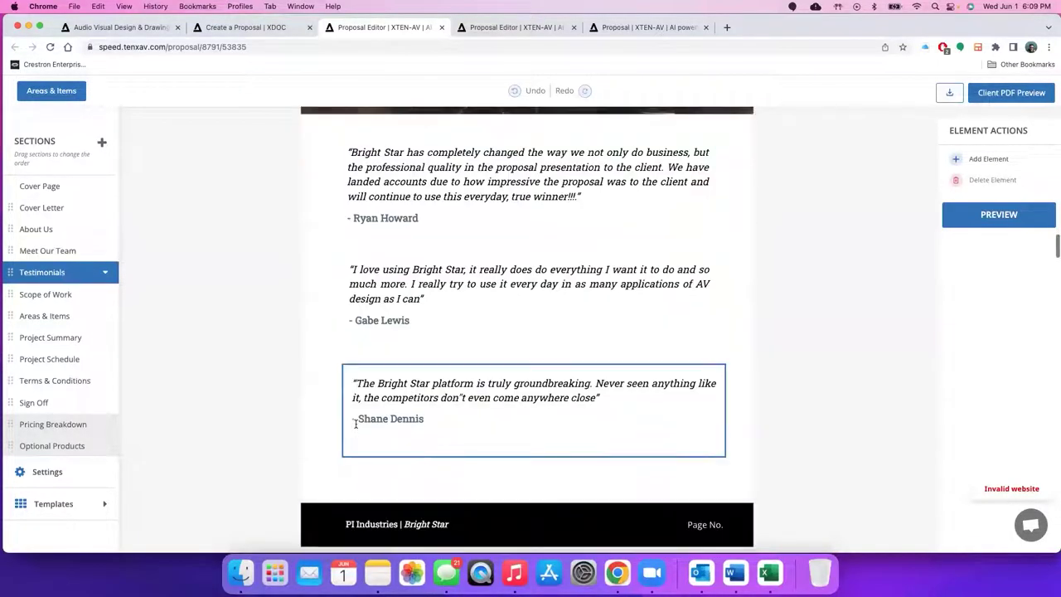
pyautogui.scroll(-6, 356, 423)
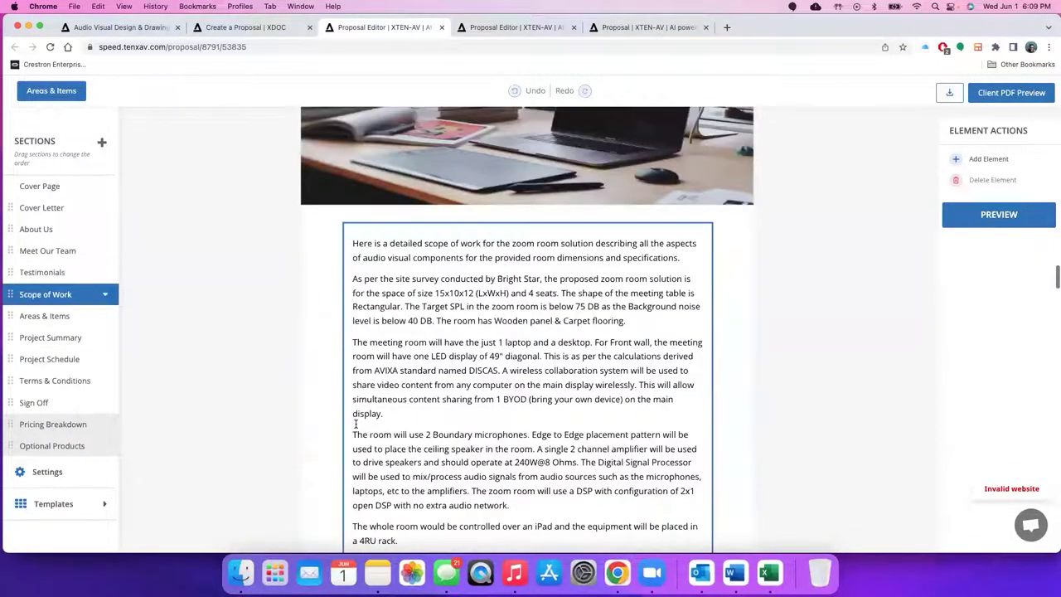
pyautogui.scroll(-5, 356, 424)
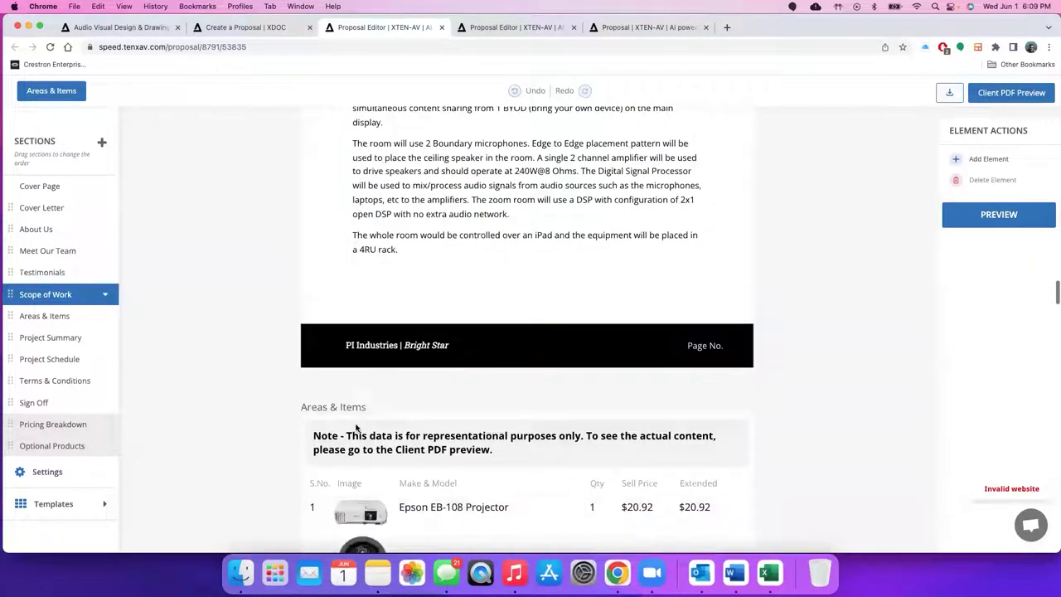
pyautogui.scroll(-2, 356, 428)
pyautogui.scroll(15, 356, 427)
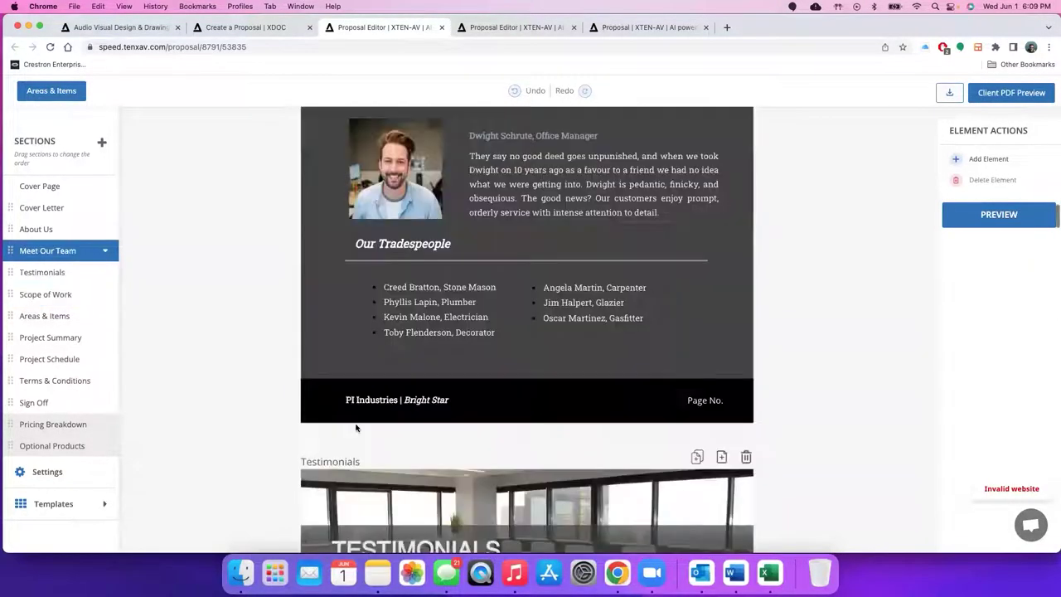
pyautogui.scroll(10, 356, 428)
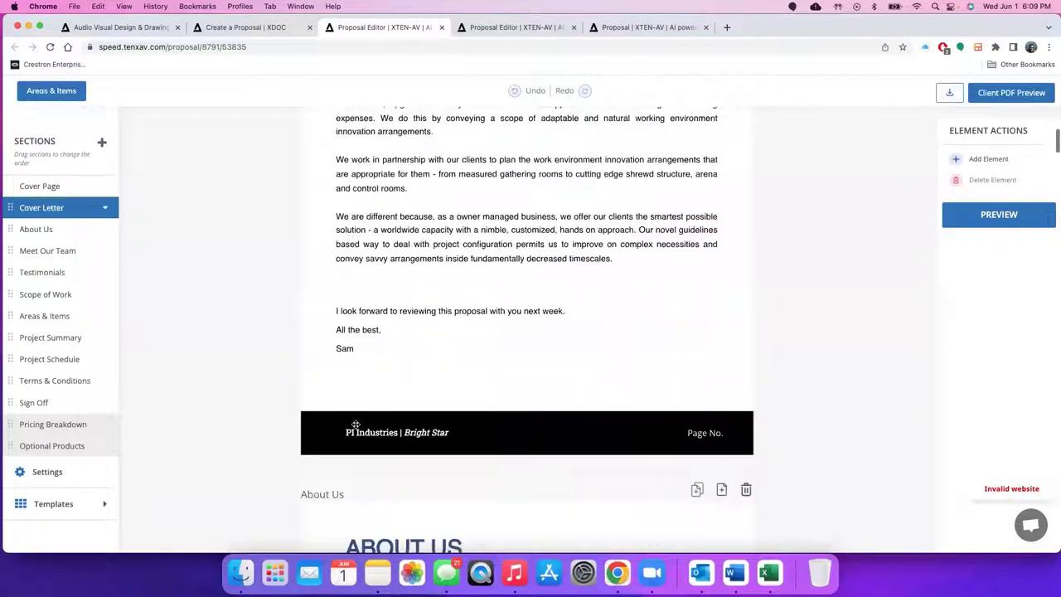
pyautogui.scroll(10, 356, 424)
pyautogui.scroll(-8, 356, 424)
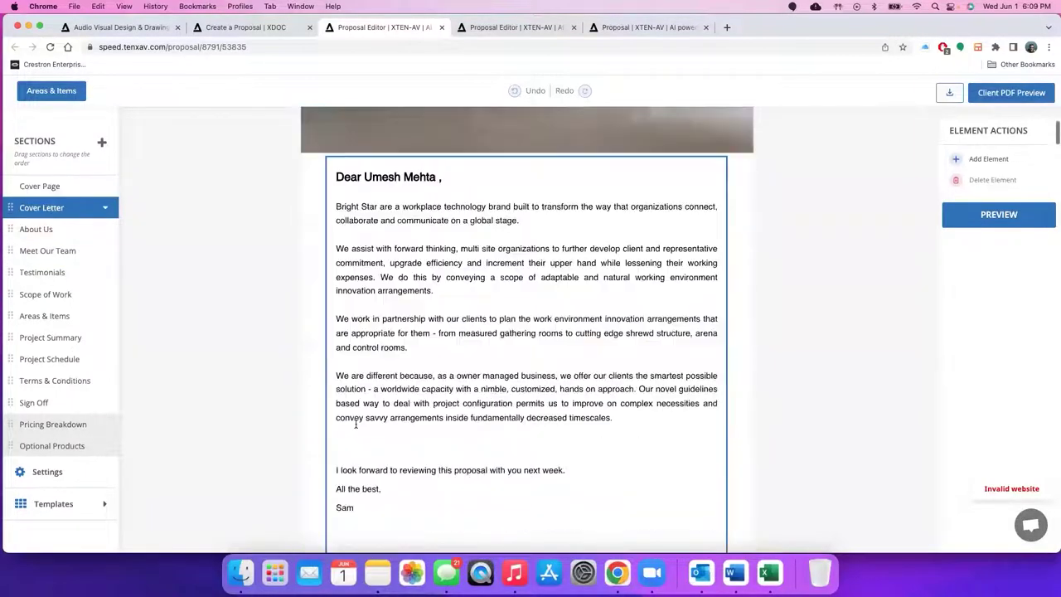
pyautogui.scroll(-5, 356, 424)
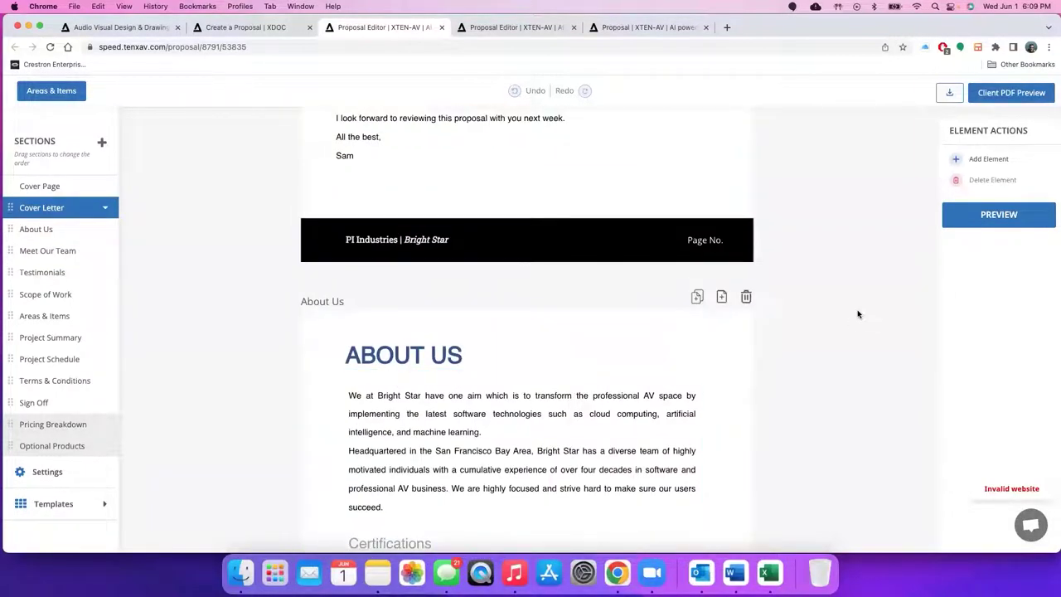
pyautogui.scroll(2, 857, 314)
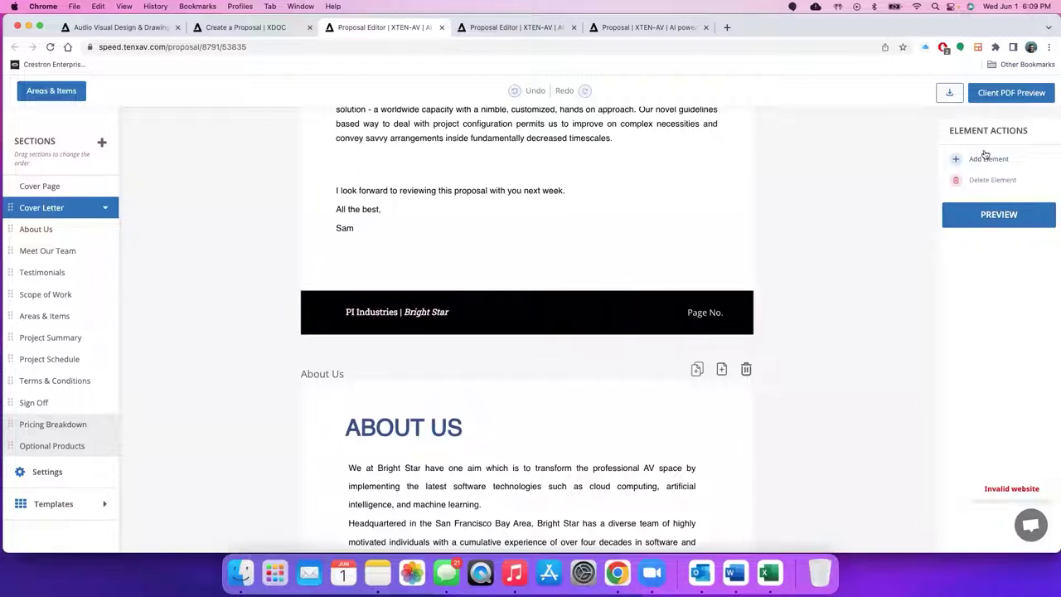
# Add an image element using the XTEN-AV logo from My Images.
pyautogui.click(958, 159)
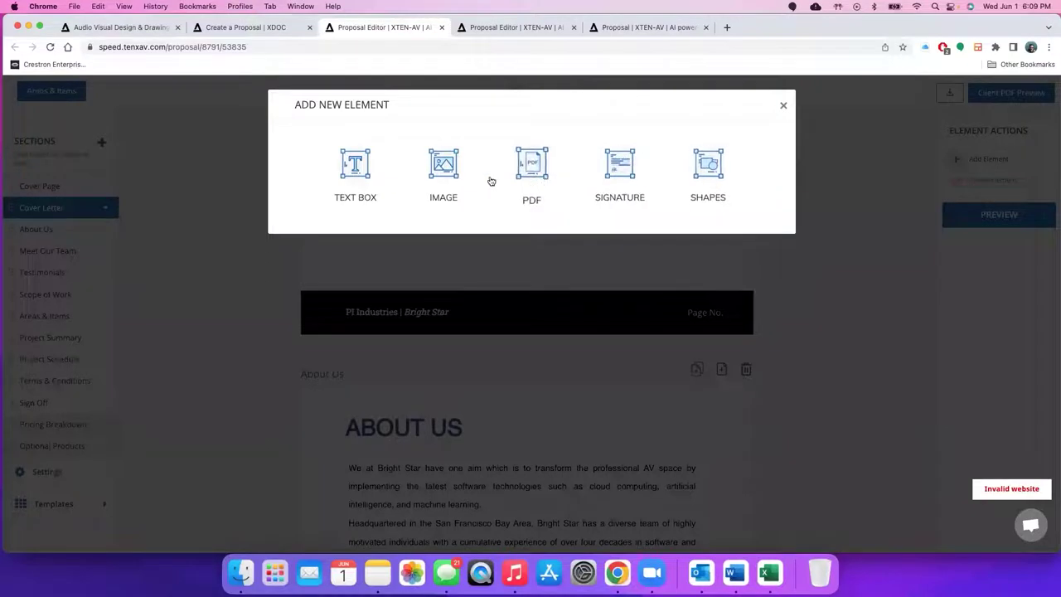
pyautogui.click(446, 168)
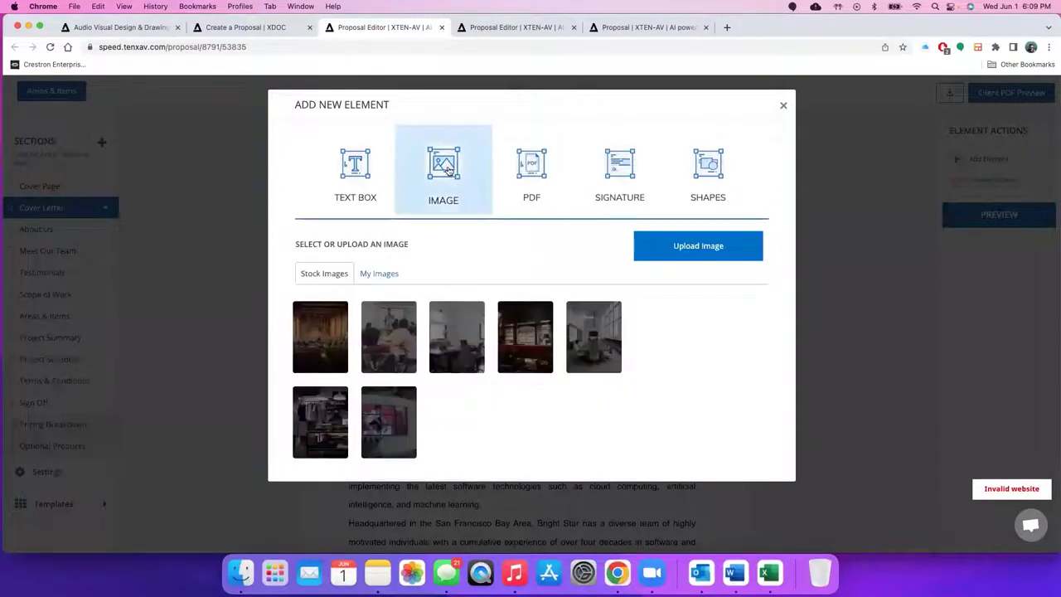
pyautogui.click(371, 275)
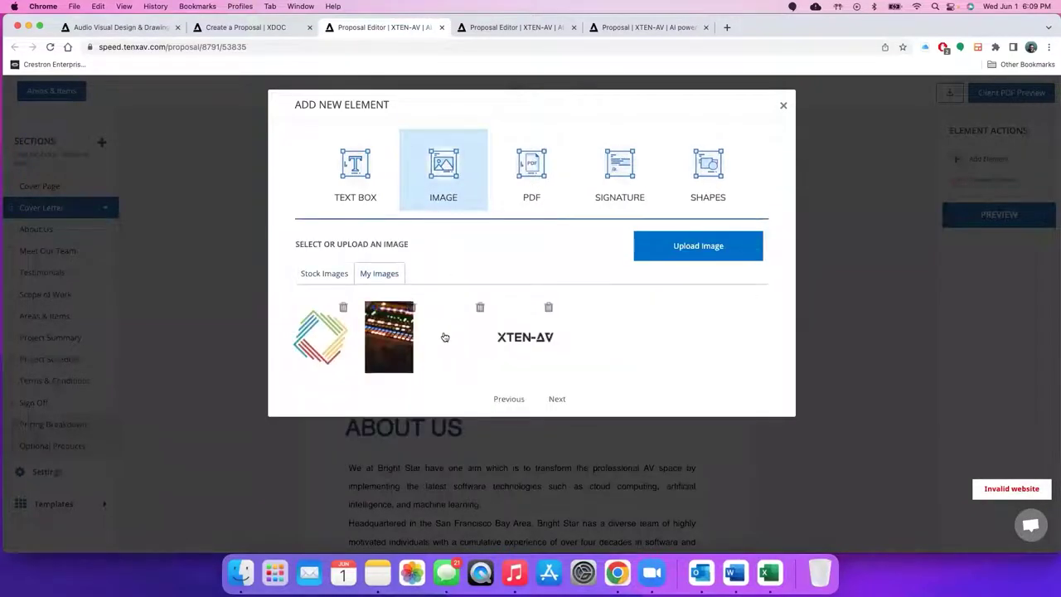
pyautogui.click(444, 335)
# Shrink the XTEN-AV logo and centre it in the Cover Letter footer before Page No.
pyautogui.scroll(7, 524, 238)
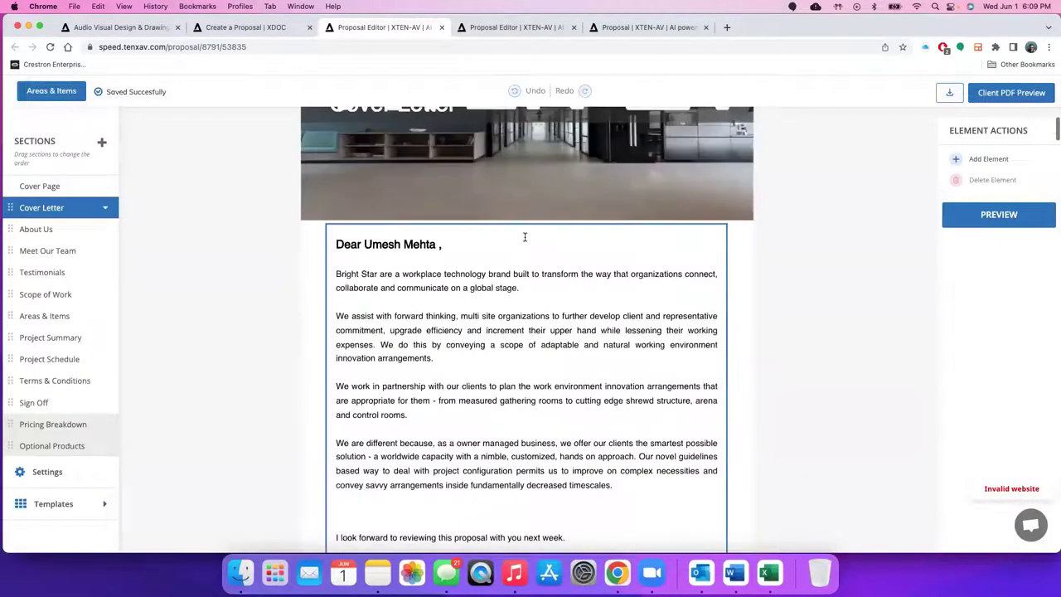
pyautogui.moveTo(336, 190); pyautogui.dragTo(562, 210)
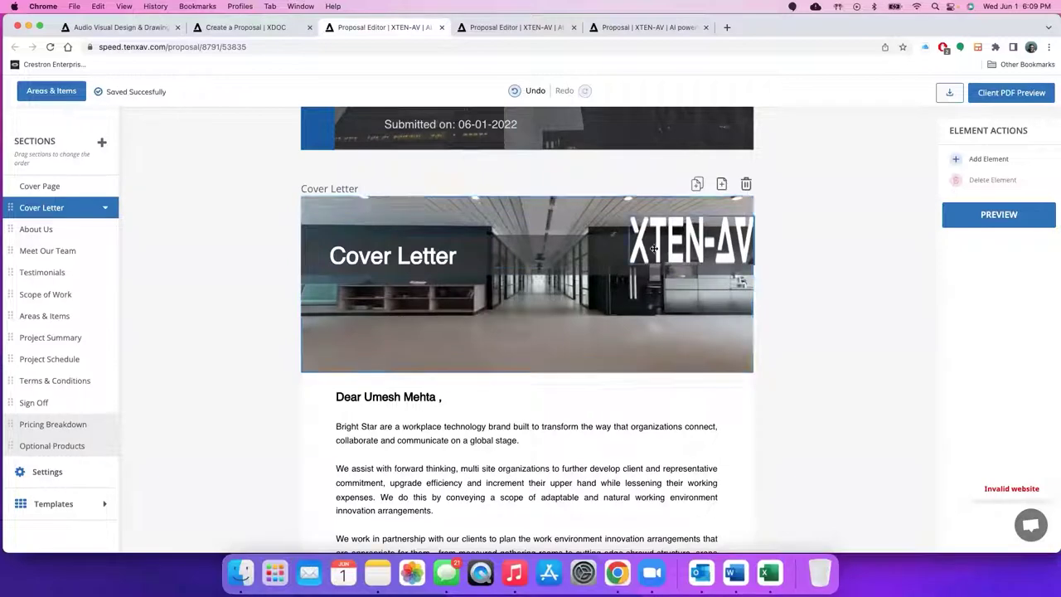
pyautogui.moveTo(655, 257); pyautogui.dragTo(582, 535)
pyautogui.scroll(-3, 581, 452)
pyautogui.moveTo(582, 451); pyautogui.dragTo(540, 418)
pyautogui.scroll(-3, 606, 440)
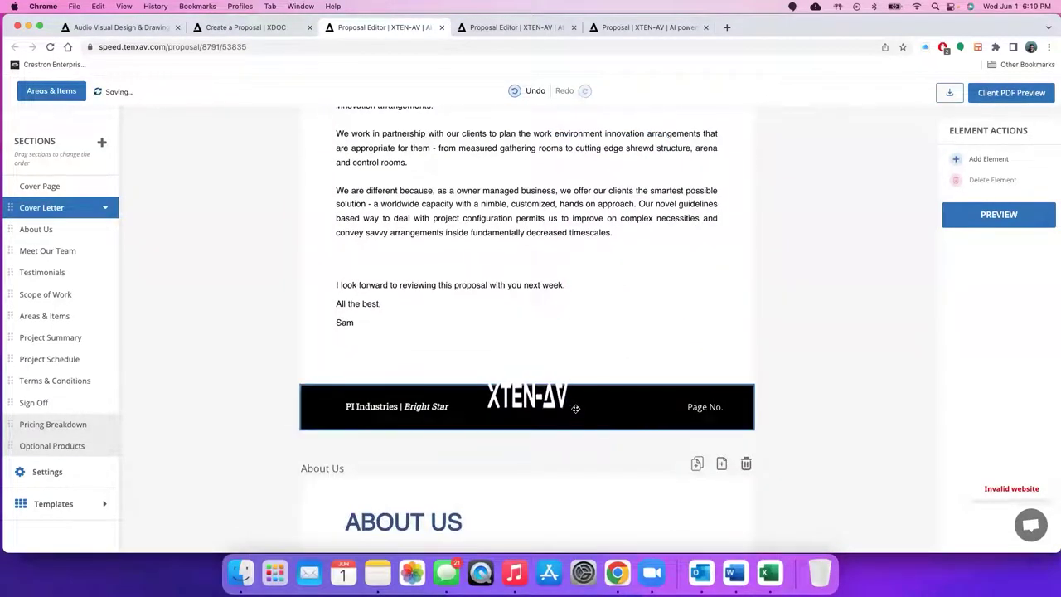
pyautogui.click(576, 414)
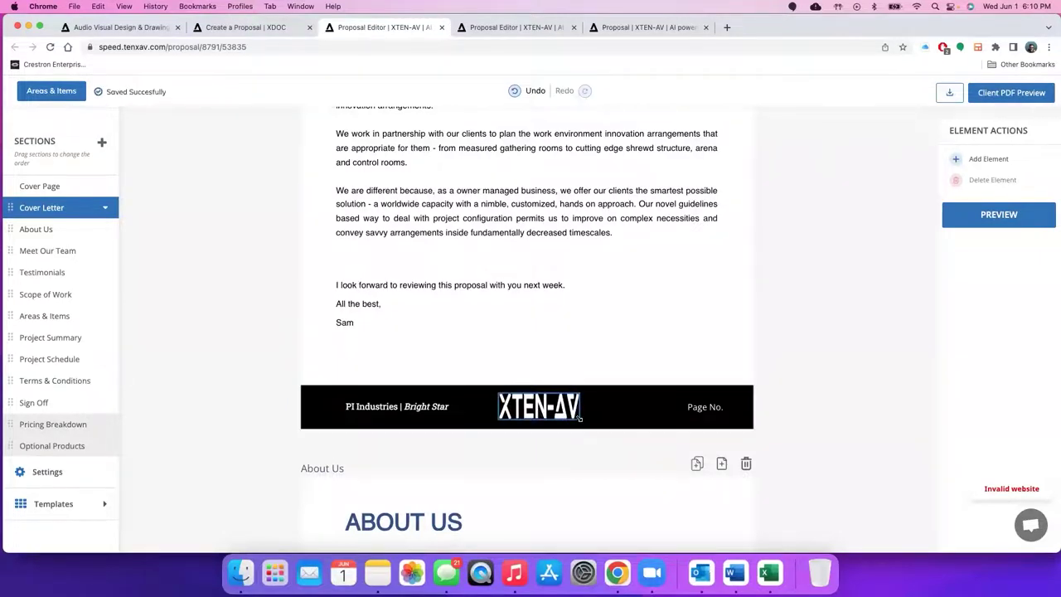
pyautogui.moveTo(579, 419); pyautogui.dragTo(546, 406)
pyautogui.click(605, 406)
# Tick Repeater on the footer logo and check it appears in later page footers.
pyautogui.click(544, 407)
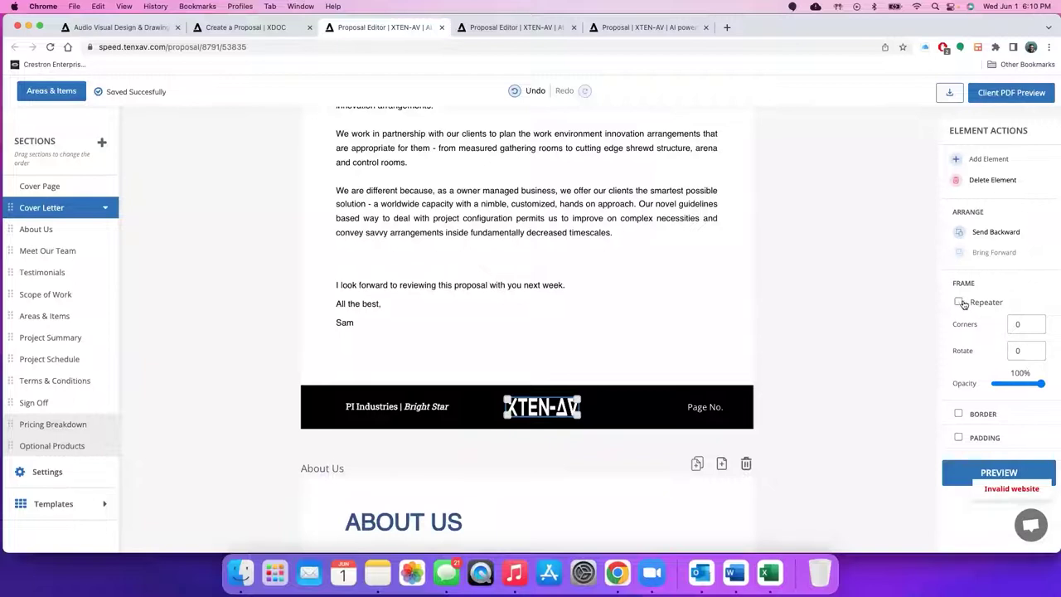
pyautogui.click(959, 302)
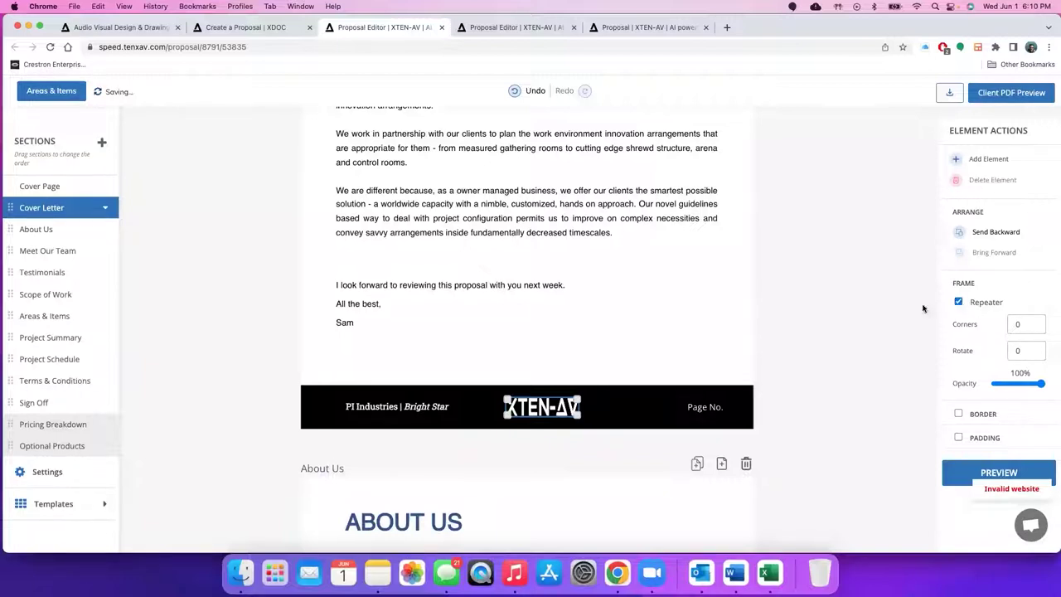
pyautogui.click(642, 395)
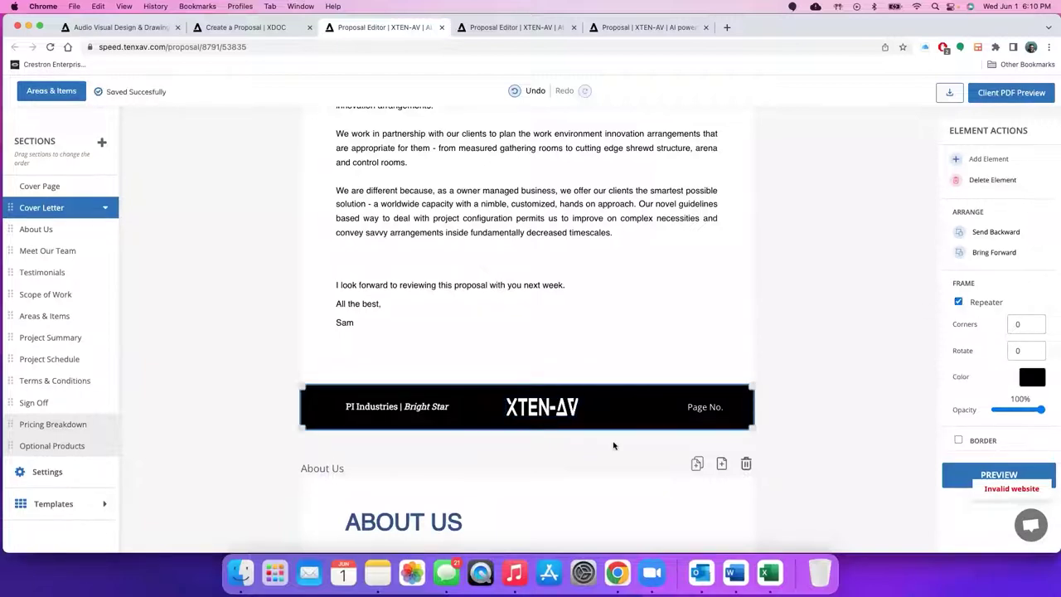
pyautogui.scroll(-10, 608, 455)
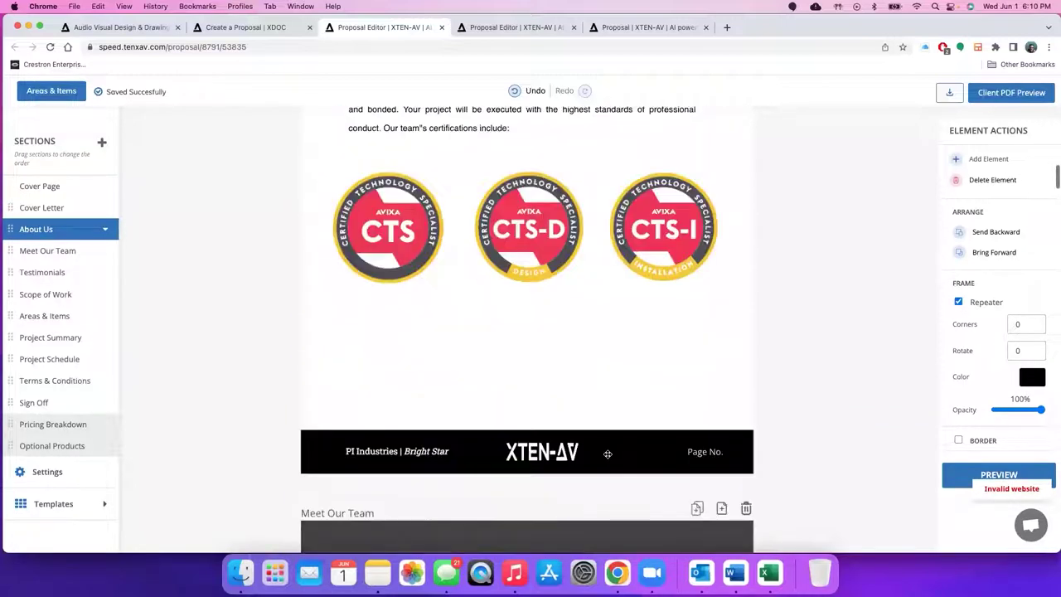
pyautogui.scroll(-5, 562, 450)
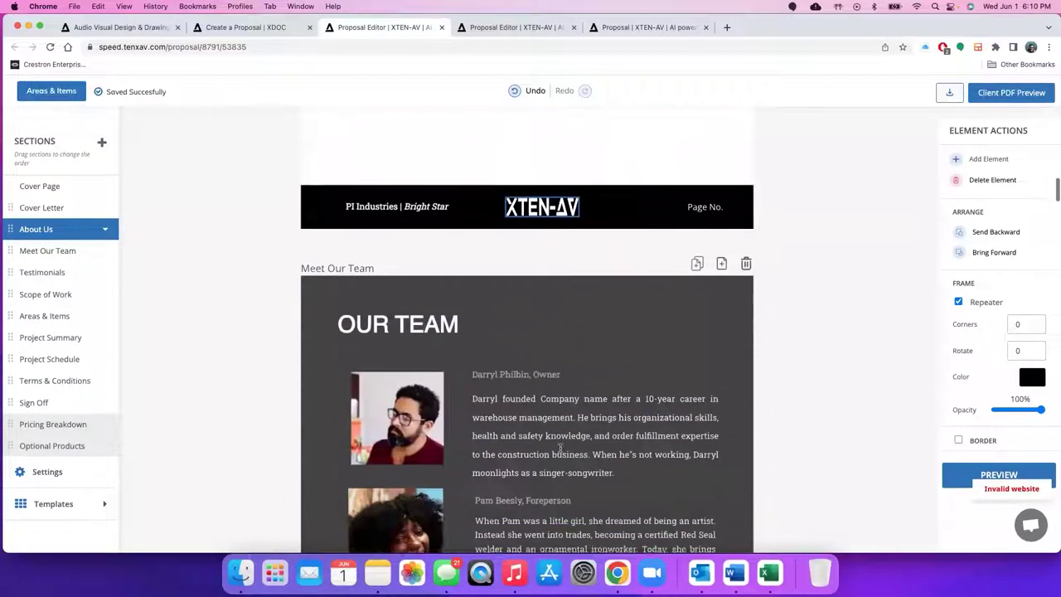
pyautogui.scroll(-10, 562, 450)
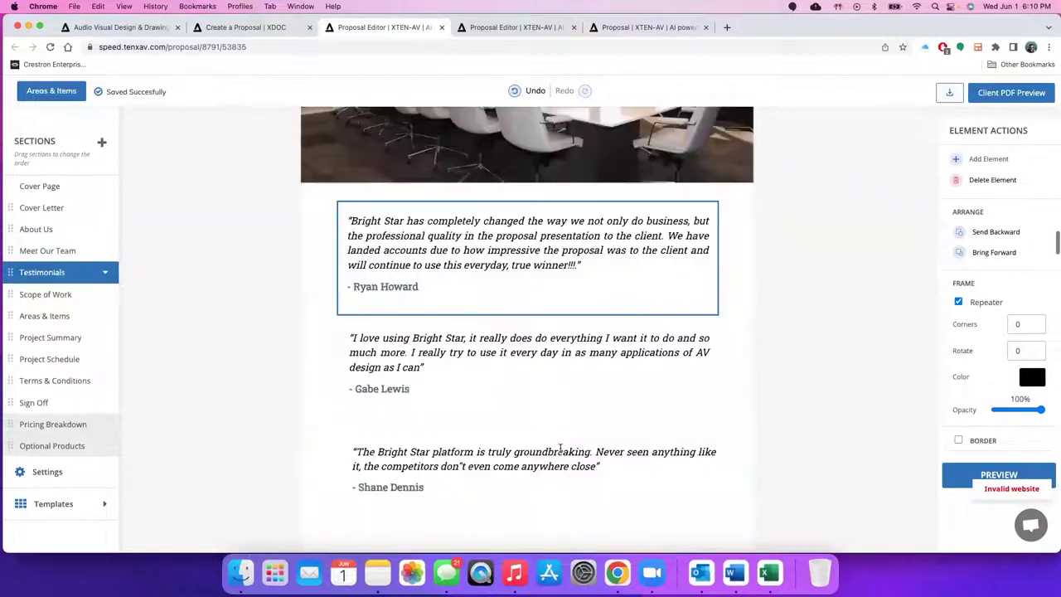
pyautogui.scroll(-5, 561, 450)
pyautogui.scroll(15, 561, 450)
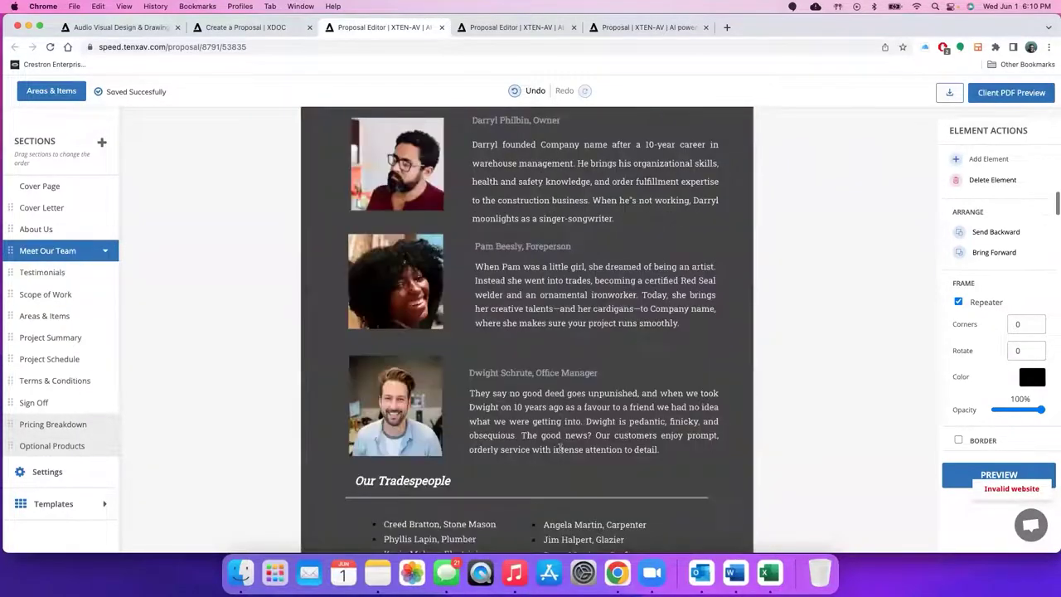
pyautogui.scroll(6, 561, 450)
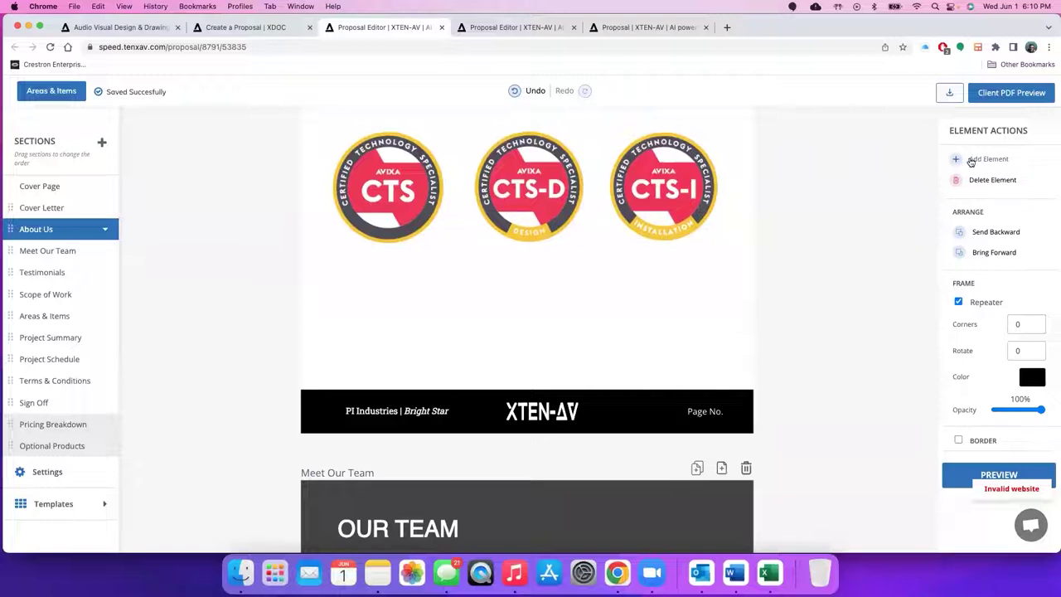
# Add a LINE shape below the ABOUT US heading and stretch it across the page.
pyautogui.click(971, 161)
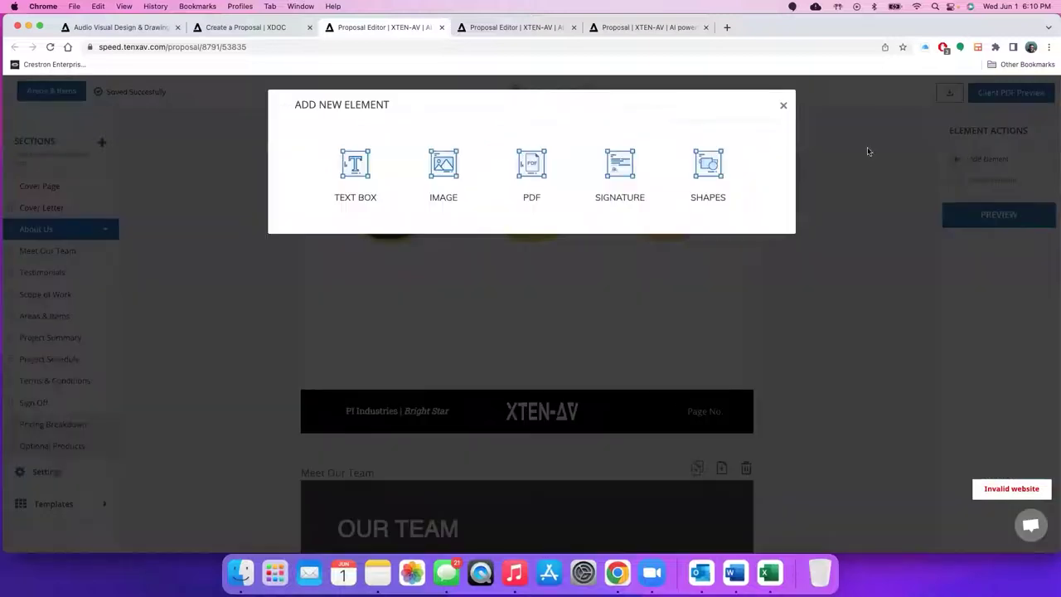
pyautogui.click(707, 166)
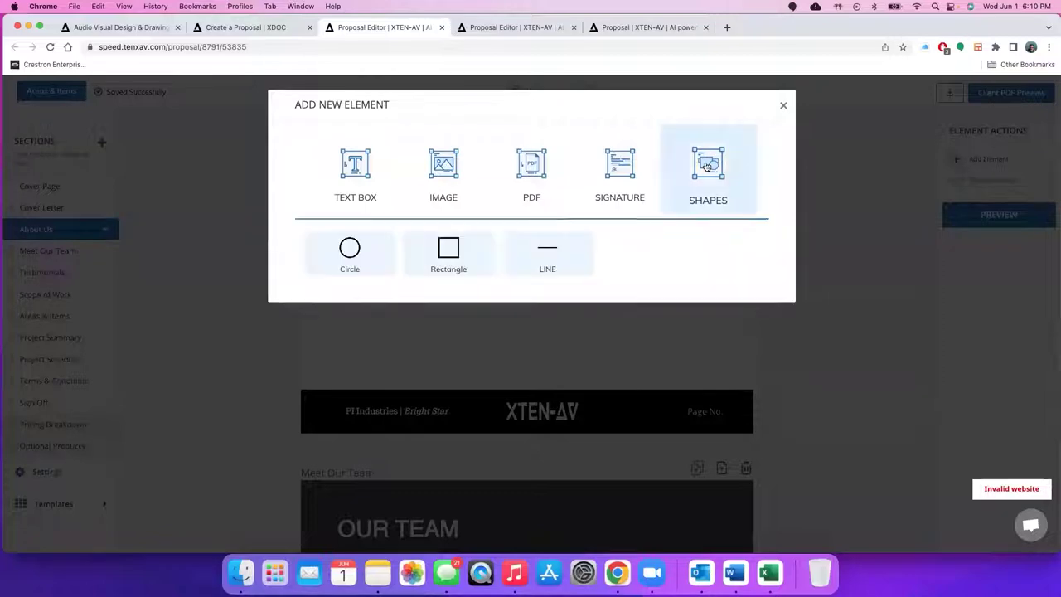
pyautogui.click(546, 253)
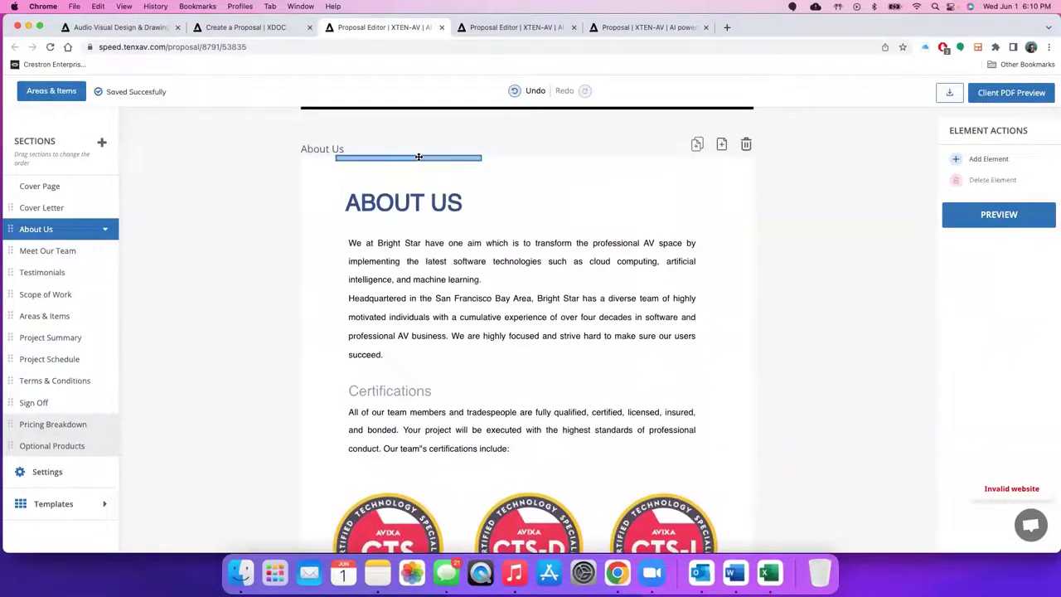
pyautogui.moveTo(417, 156); pyautogui.dragTo(387, 224)
pyautogui.moveTo(452, 223); pyautogui.dragTo(710, 217)
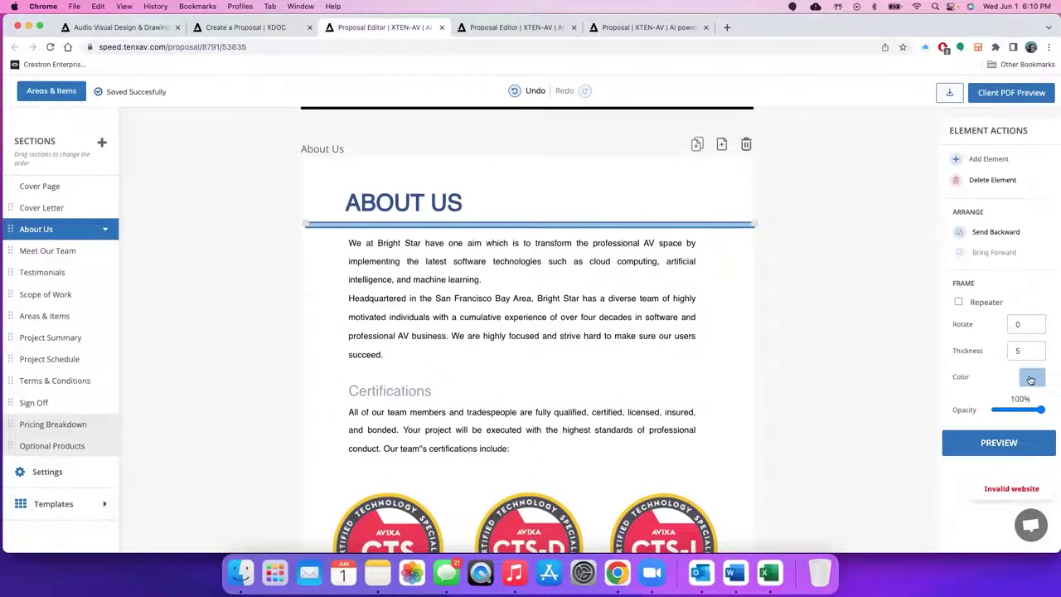
# Style the line magenta with 71% opacity, thickness 8, and rotation 0.
pyautogui.click(1030, 378)
pyautogui.click(926, 412)
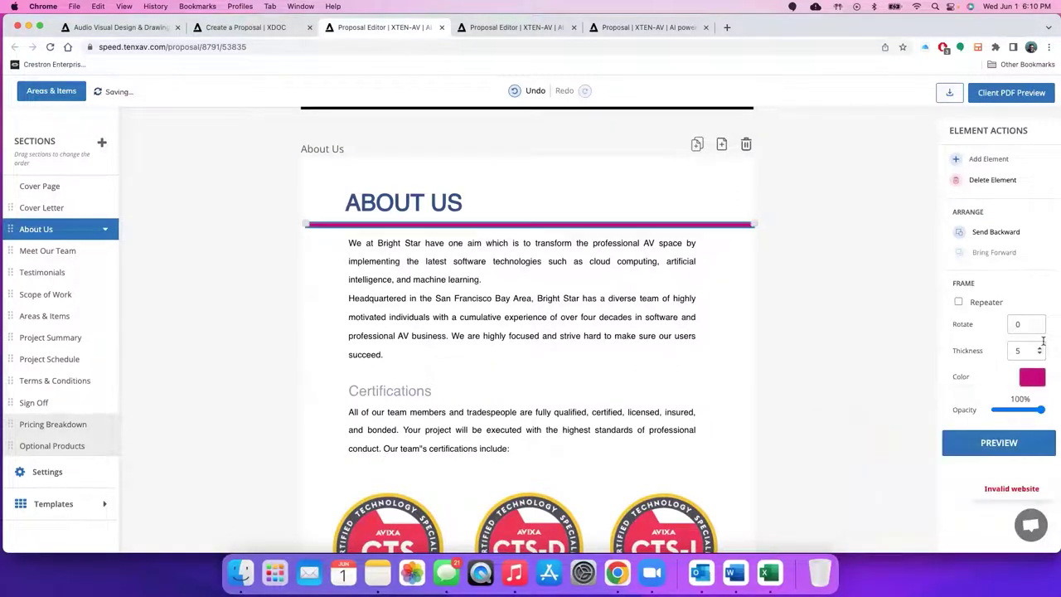
pyautogui.moveTo(1041, 410)
pyautogui.mouseDown()
pyautogui.moveTo(994, 409)
pyautogui.moveTo(1028, 411)
pyautogui.mouseUp()
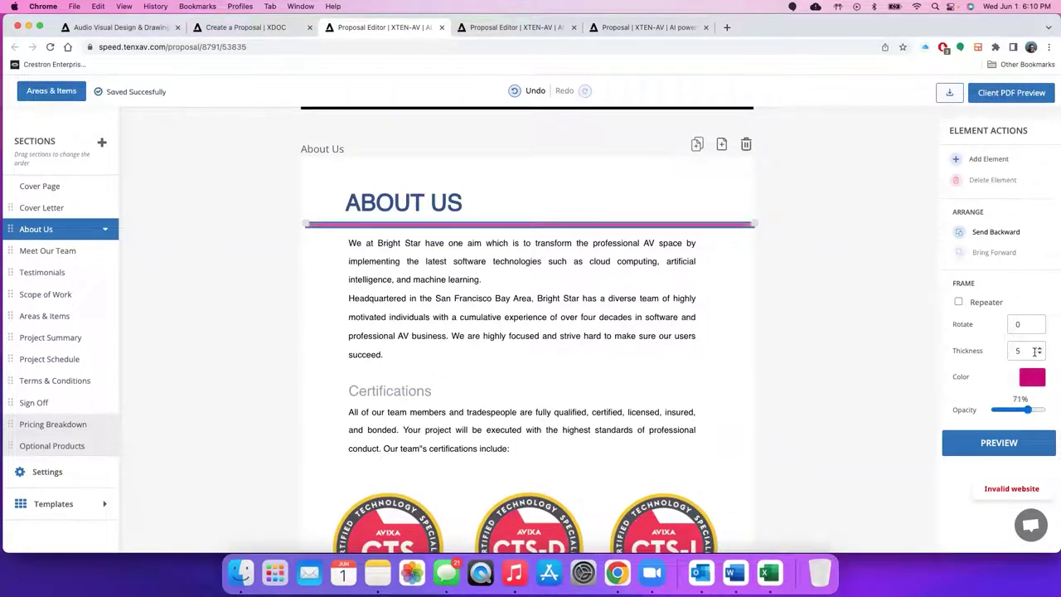
pyautogui.click(1040, 349)
pyautogui.click(1041, 349)
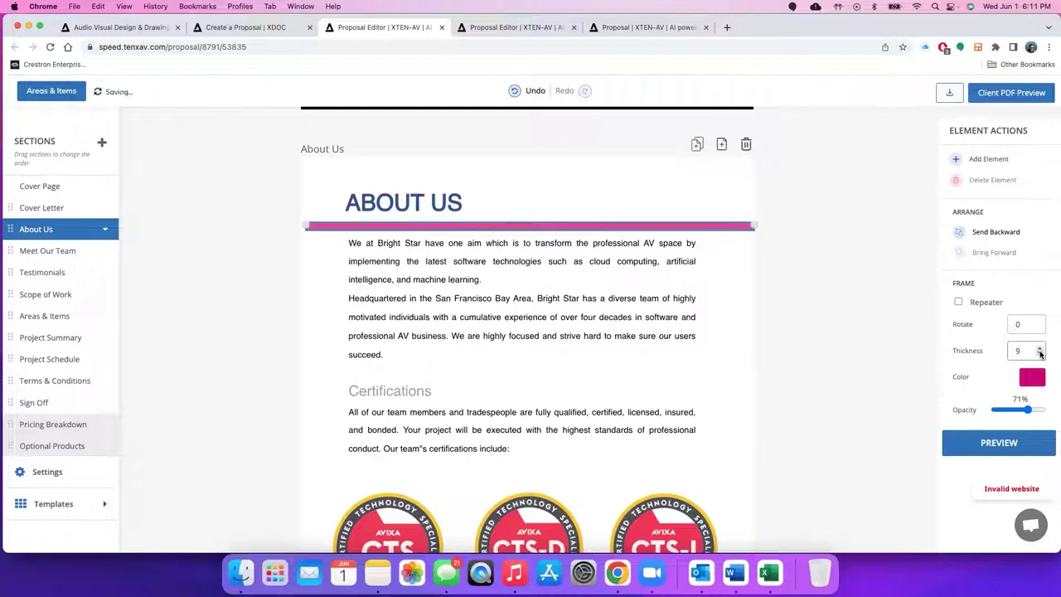
pyautogui.click(1040, 349)
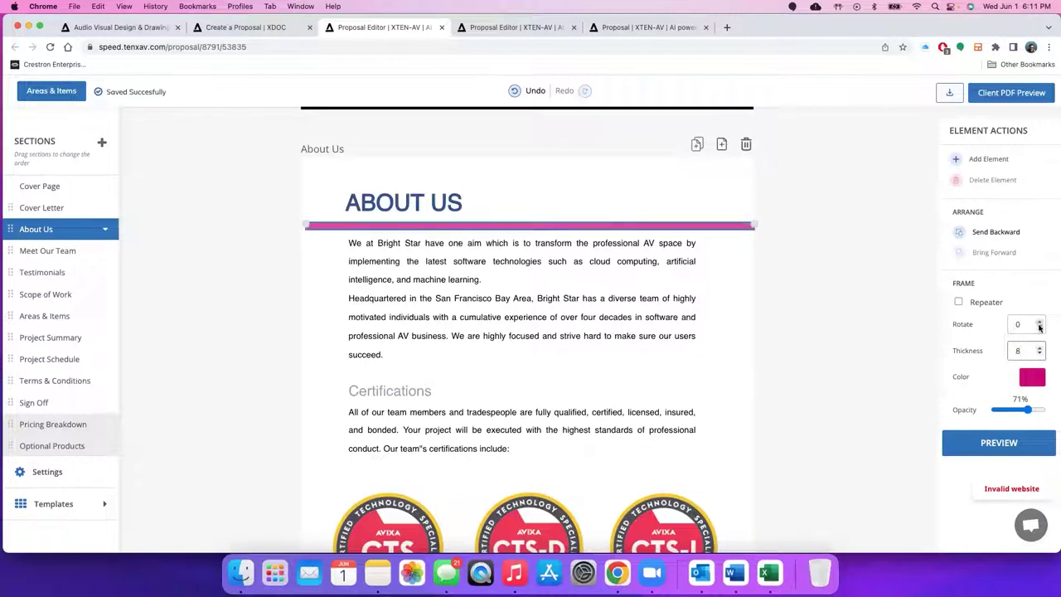
pyautogui.click(1039, 328)
pyautogui.click(1041, 323)
pyautogui.click(1041, 323)
pyautogui.click(1040, 322)
# Turn on Repeater for the divider and scroll to see it on other pages.
pyautogui.click(958, 303)
pyautogui.click(801, 314)
pyautogui.scroll(-10, 801, 314)
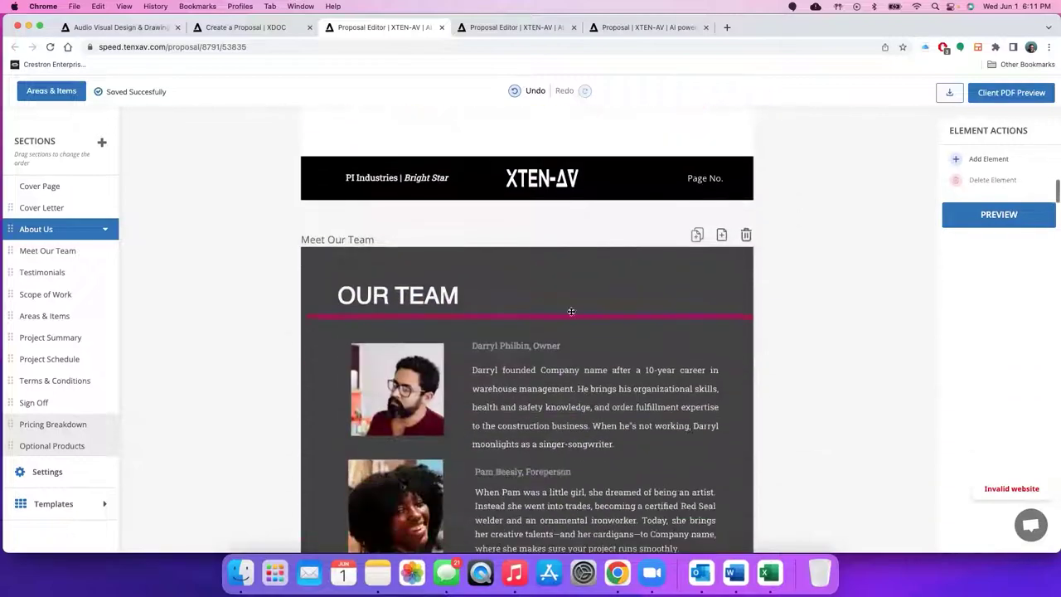
pyautogui.scroll(-10, 558, 314)
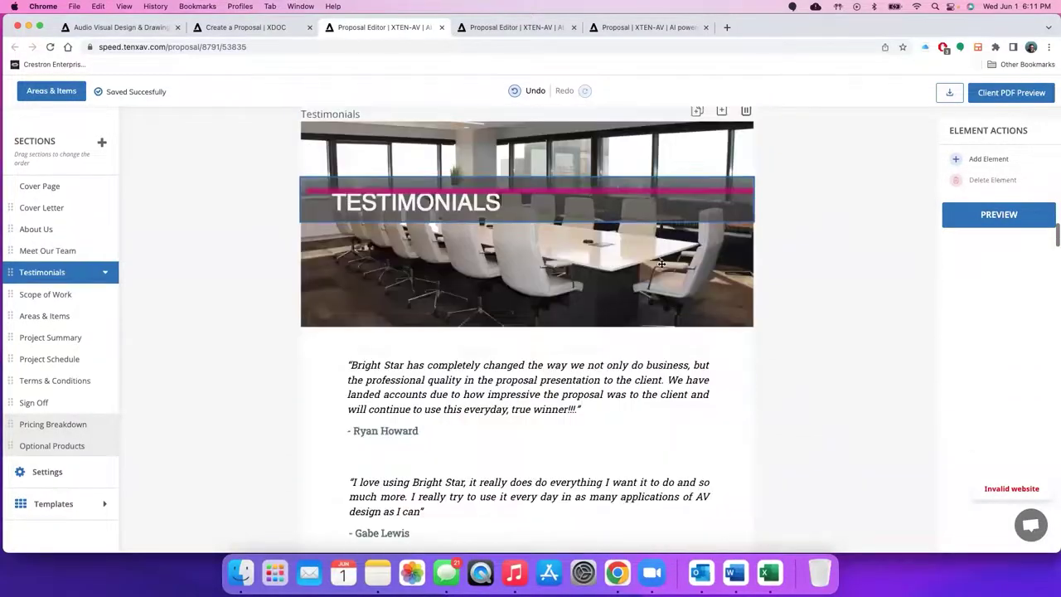
pyautogui.scroll(15, 655, 215)
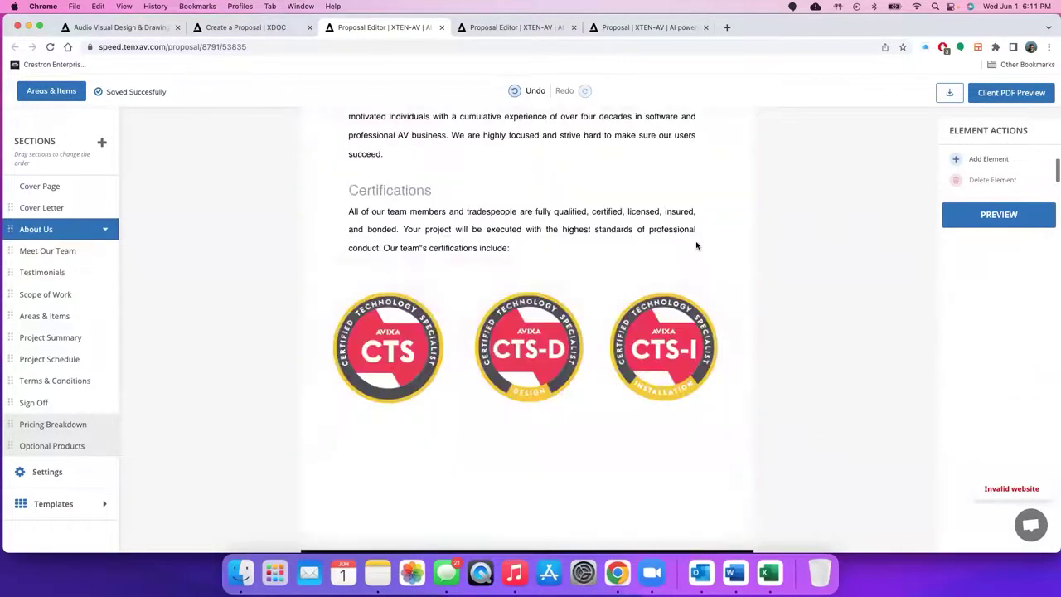
pyautogui.scroll(5, 696, 245)
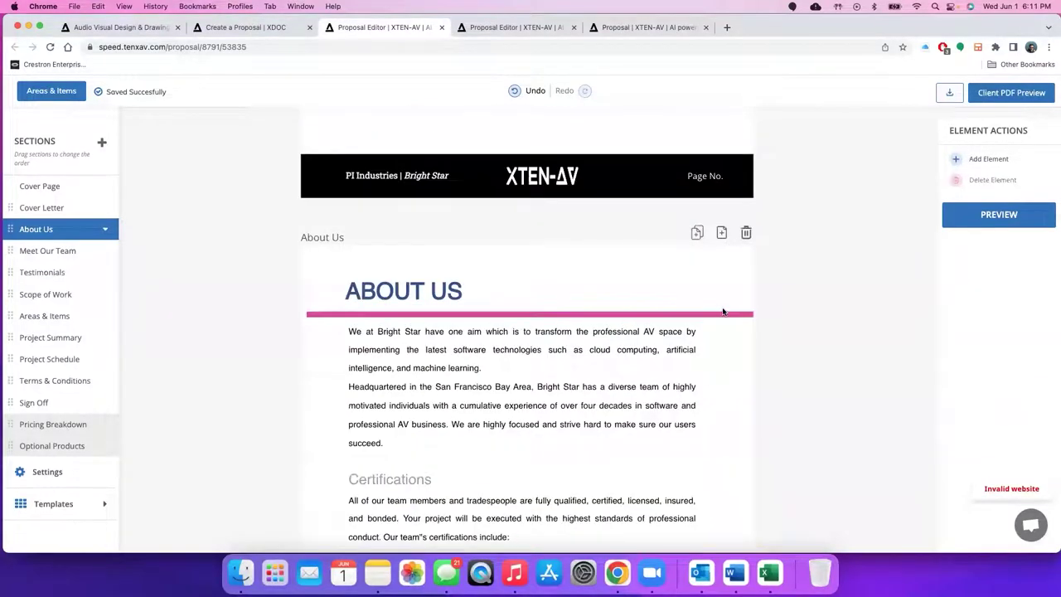
# Untick Repeater on the magenta divider and confirm Yes to keep it on About Us only.
pyautogui.click(723, 314)
pyautogui.click(981, 304)
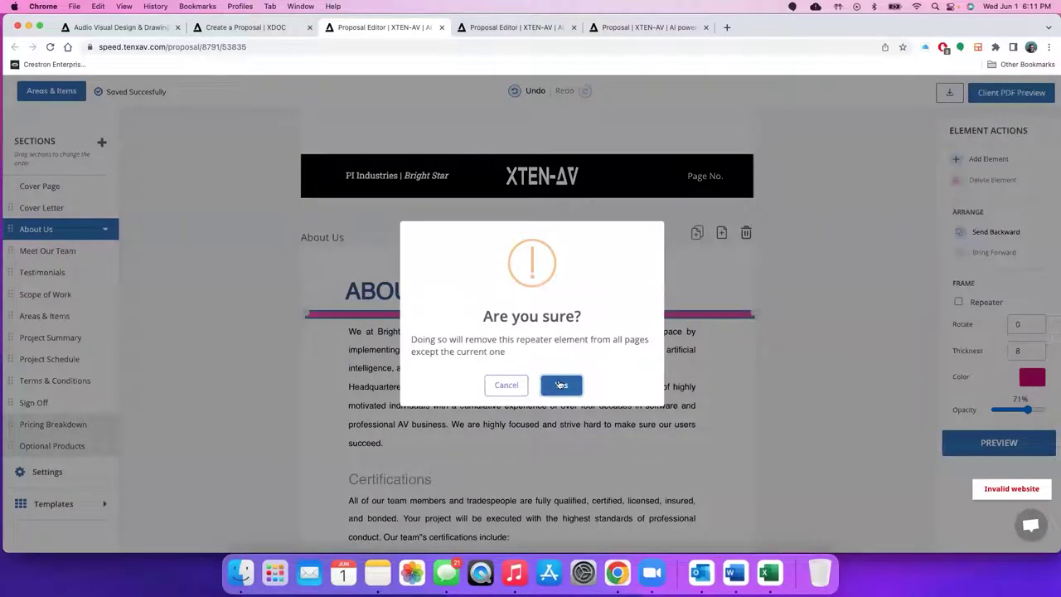
pyautogui.click(561, 385)
pyautogui.scroll(-5, 764, 383)
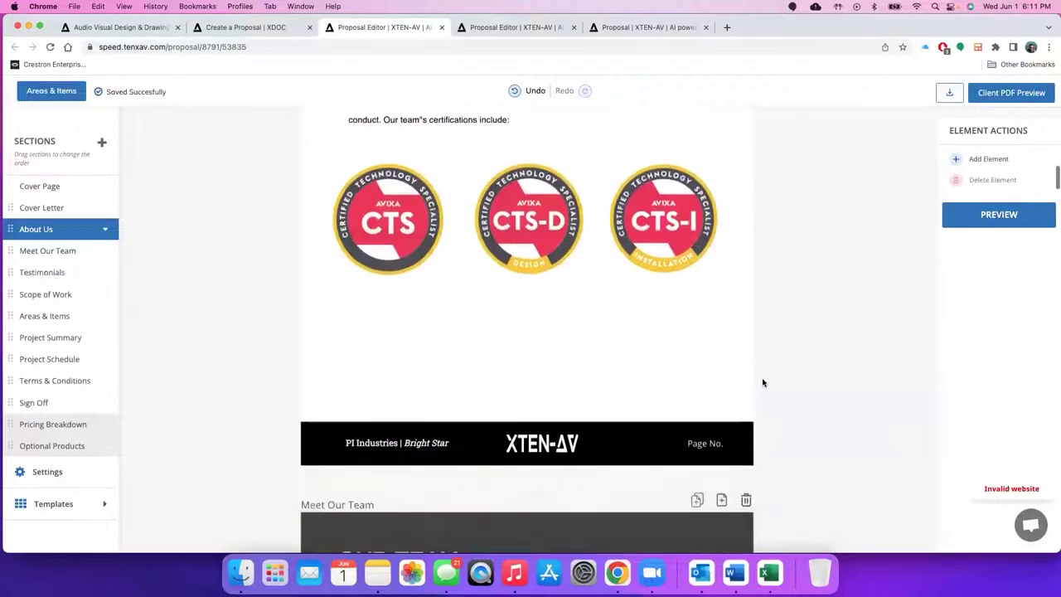
# Scroll the proposal's cover page down and back up.
pyautogui.scroll(-3, 764, 383)
pyautogui.scroll(9, 763, 383)
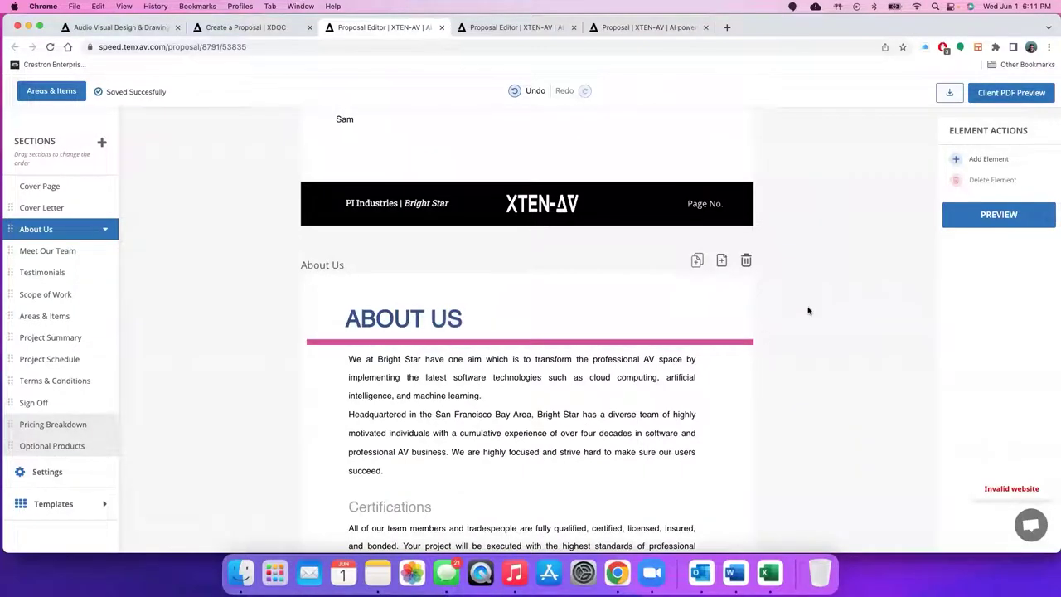
pyautogui.scroll(10, 809, 311)
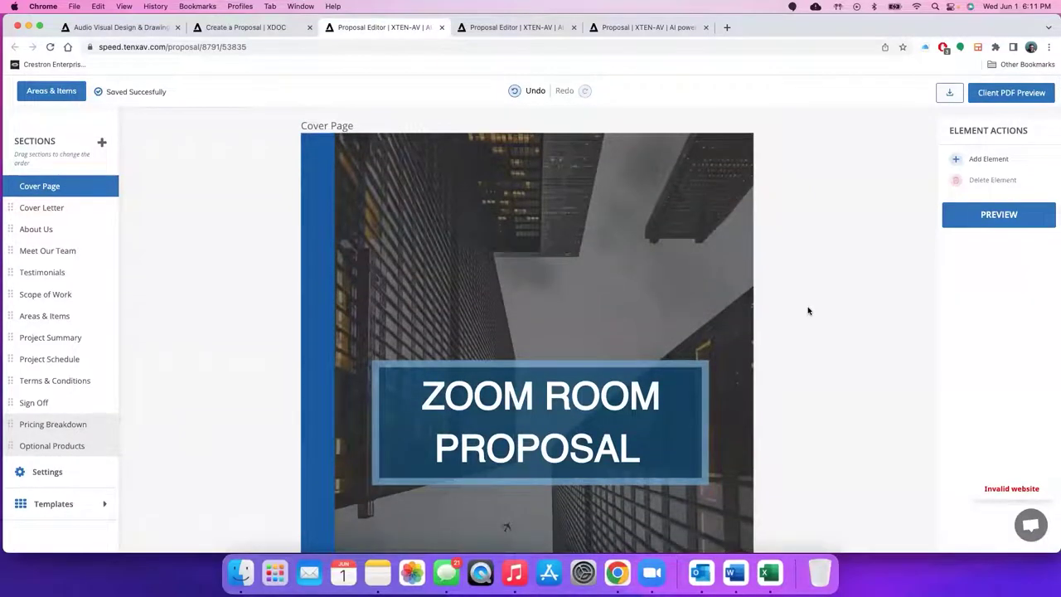
pyautogui.scroll(-5, 808, 311)
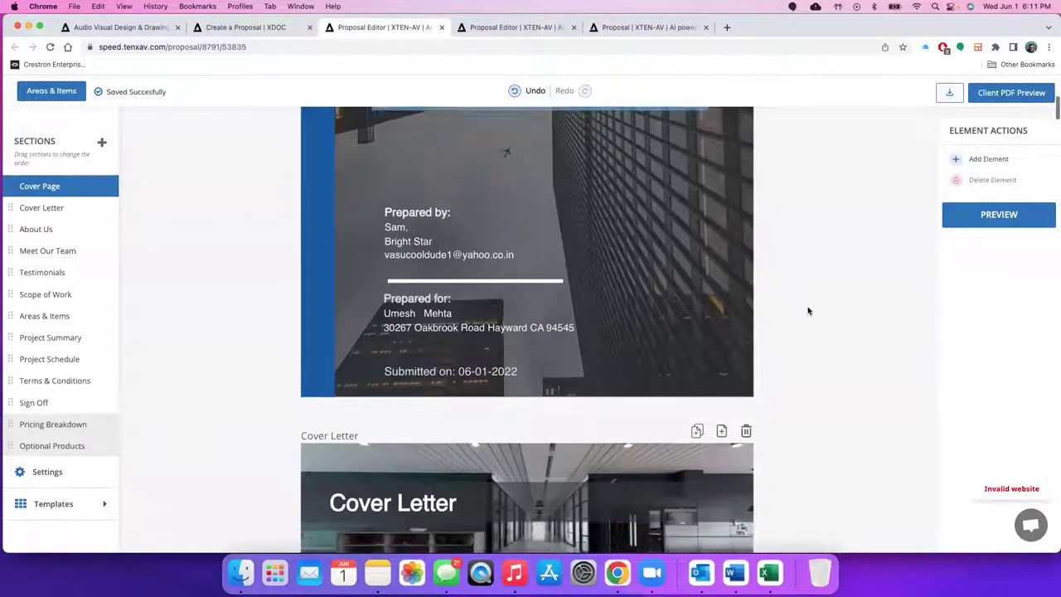
pyautogui.scroll(5, 808, 310)
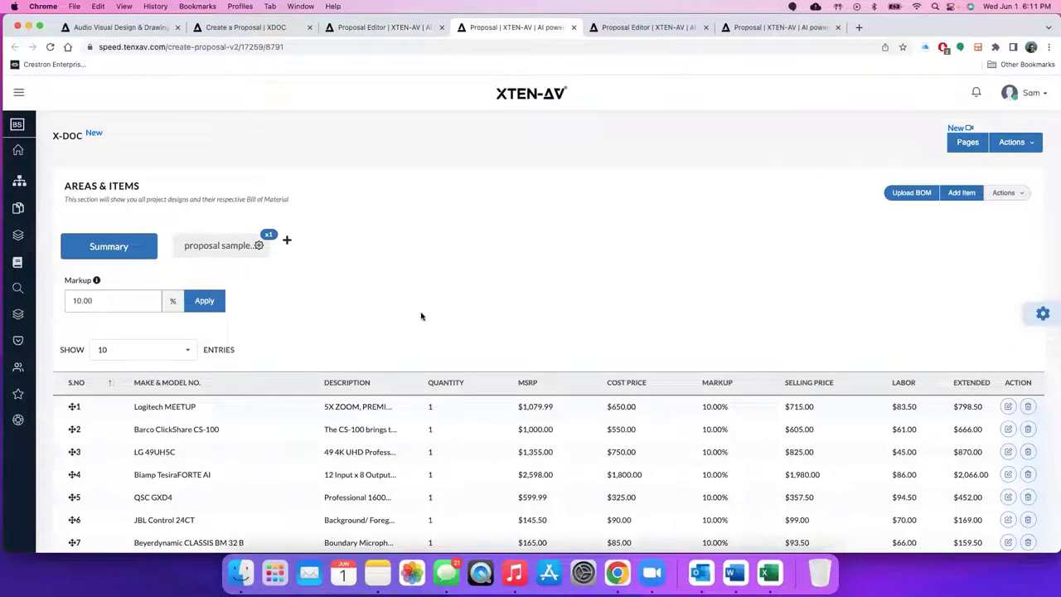
pyautogui.scroll(-2, 420, 316)
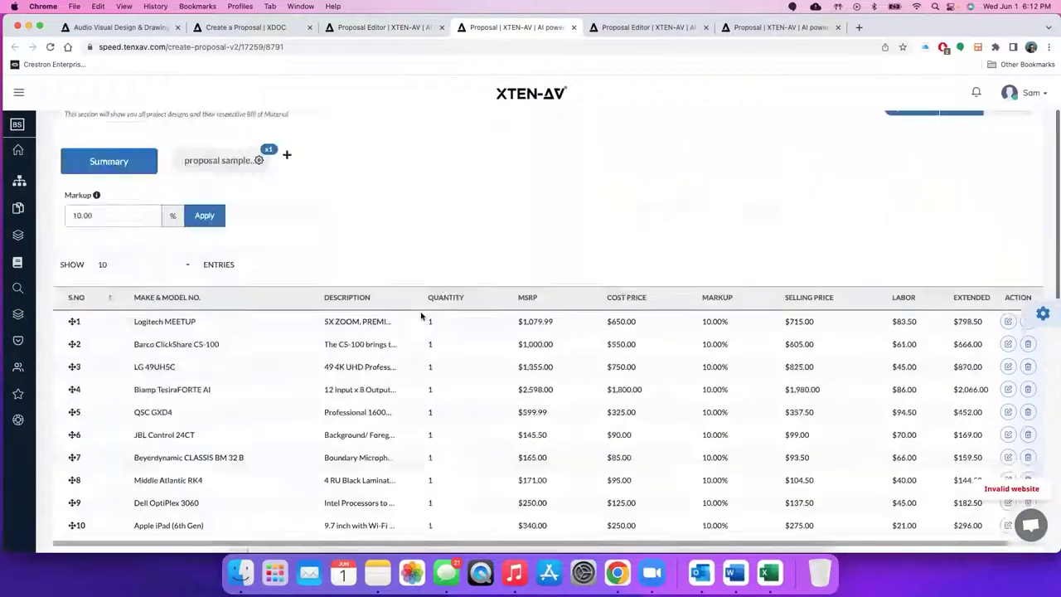
pyautogui.scroll(1, 420, 315)
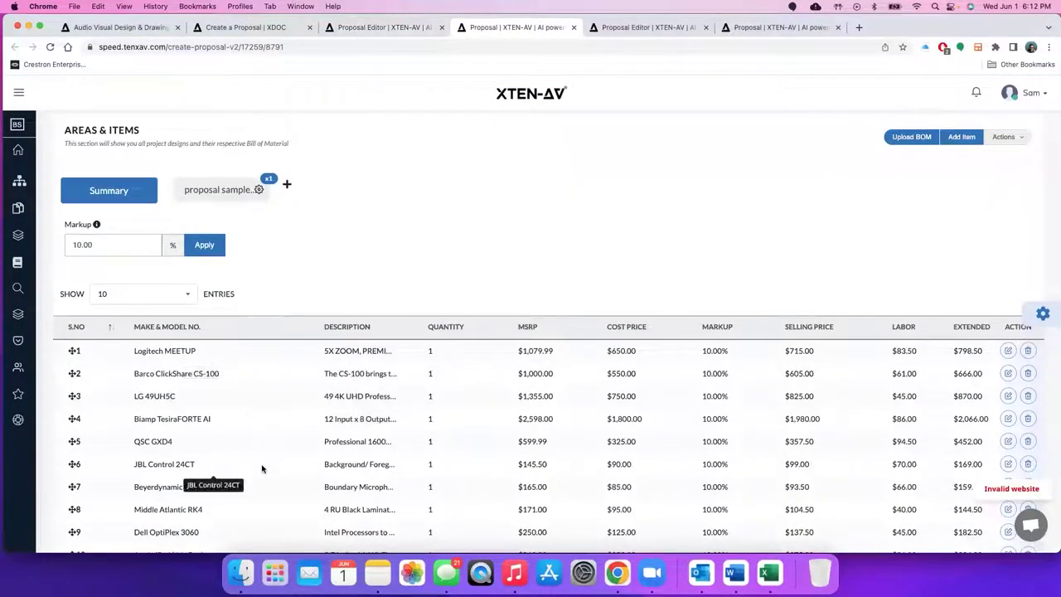
pyautogui.scroll(-10, 260, 479)
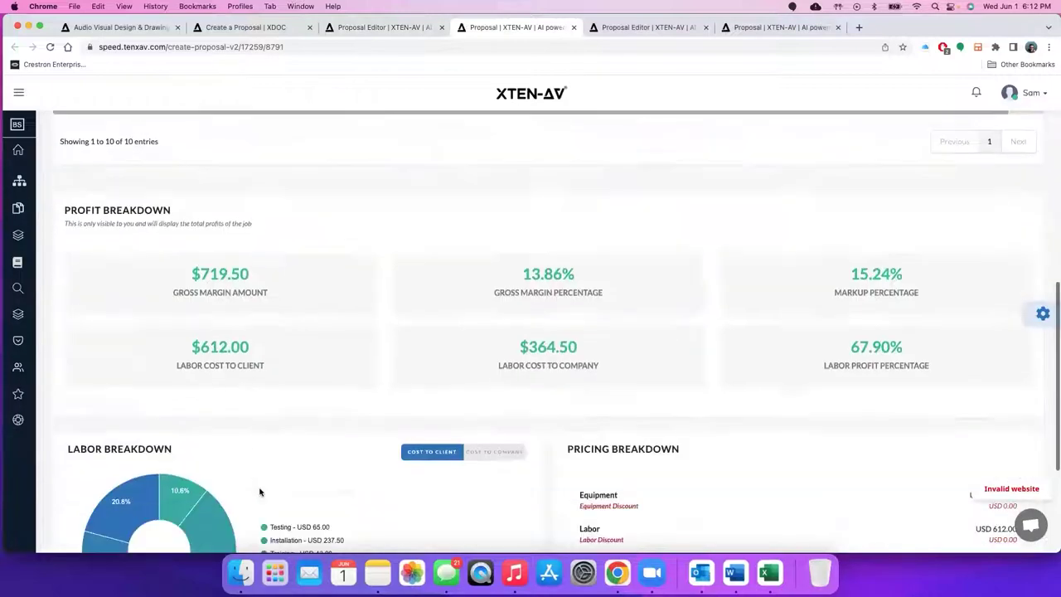
pyautogui.scroll(-2, 259, 492)
pyautogui.scroll(4, 306, 468)
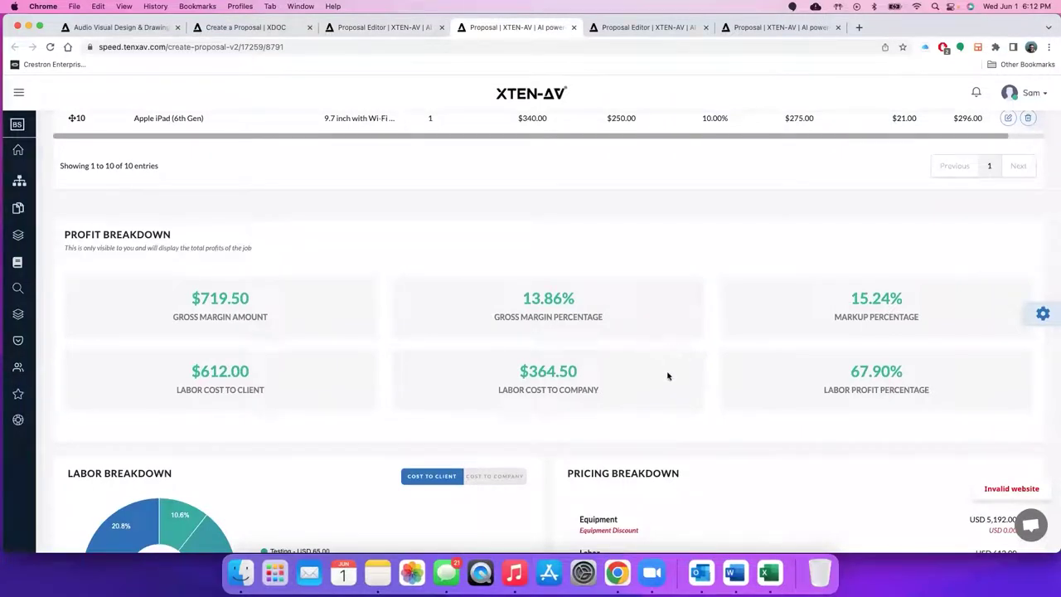
pyautogui.scroll(-5, 667, 375)
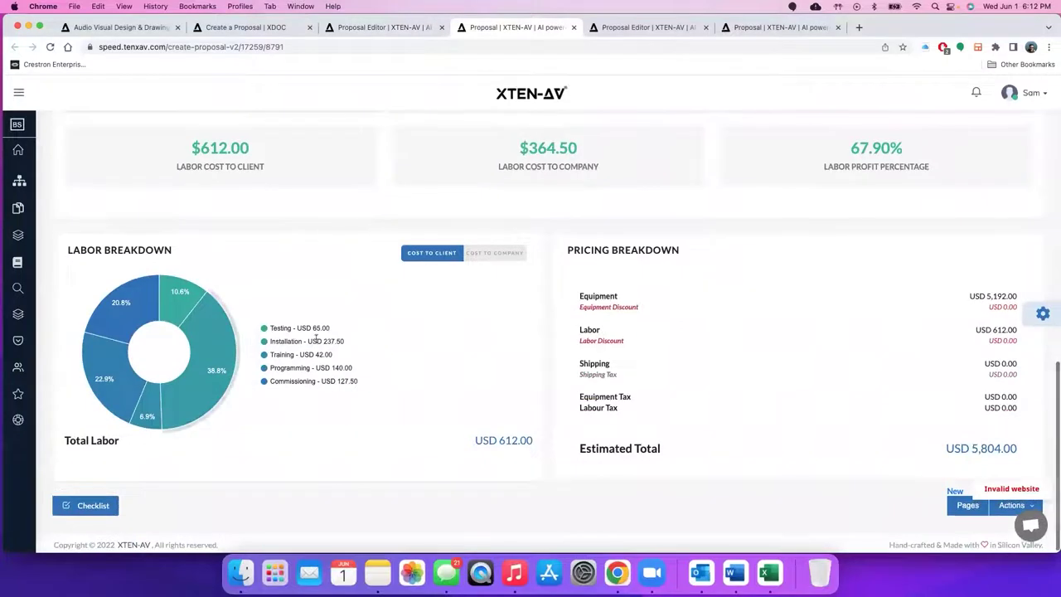
pyautogui.moveTo(207, 378)
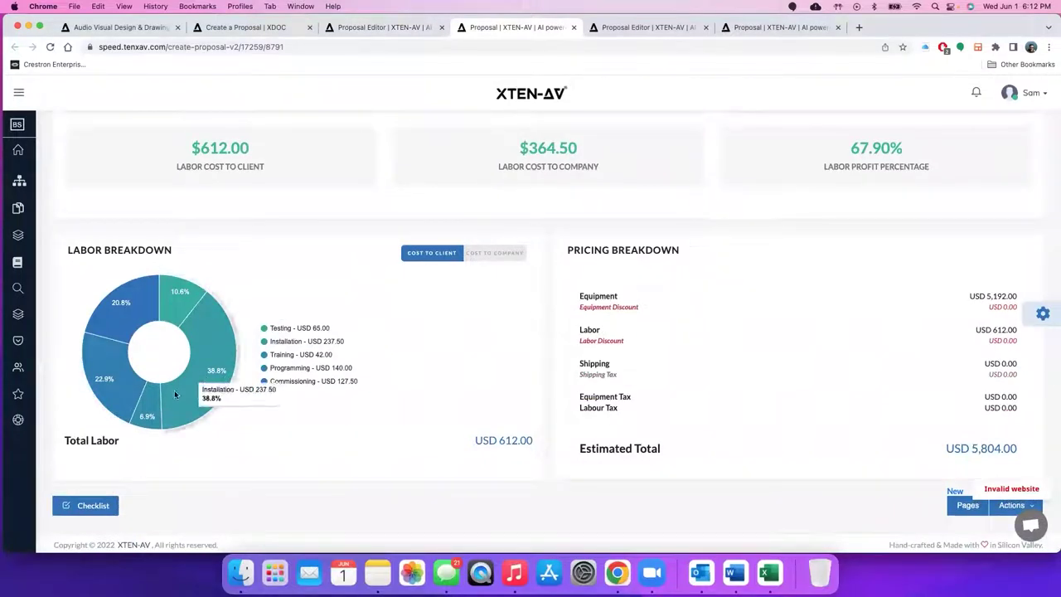
pyautogui.moveTo(189, 301)
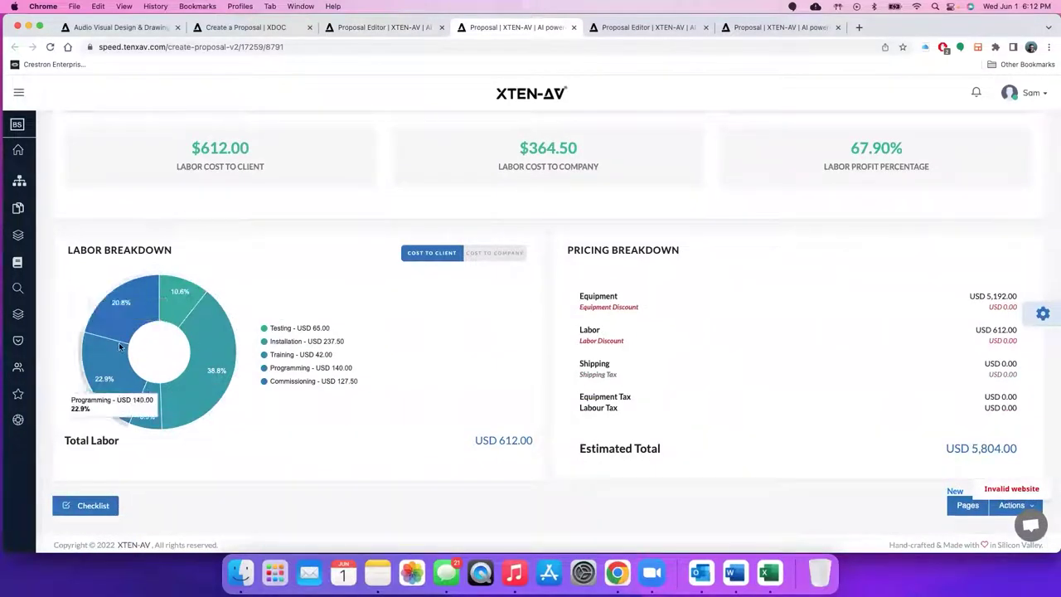
pyautogui.moveTo(151, 399)
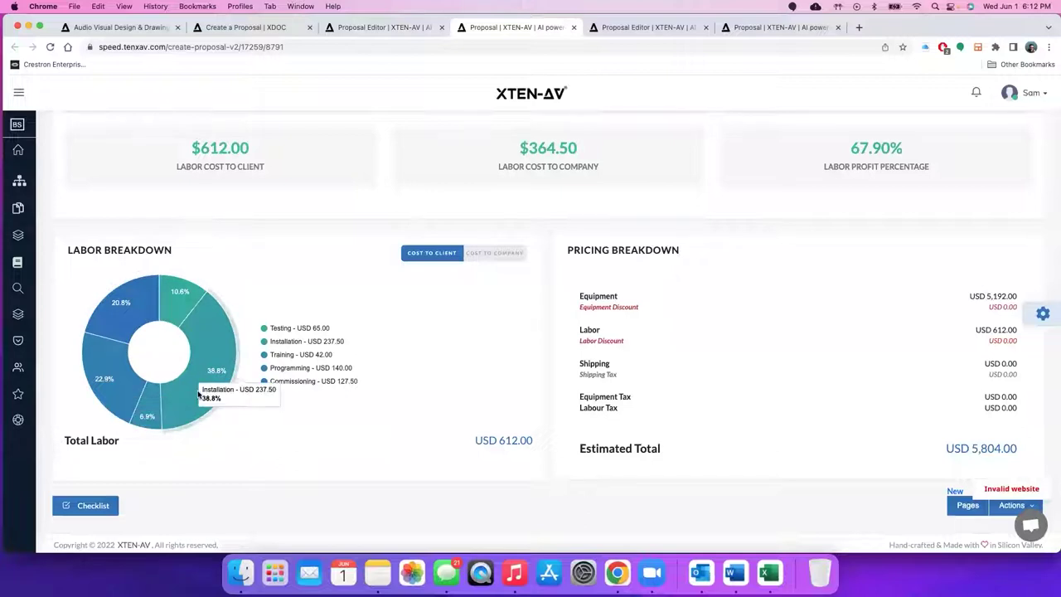
pyautogui.click(493, 260)
pyautogui.click(455, 256)
pyautogui.scroll(2, 398, 309)
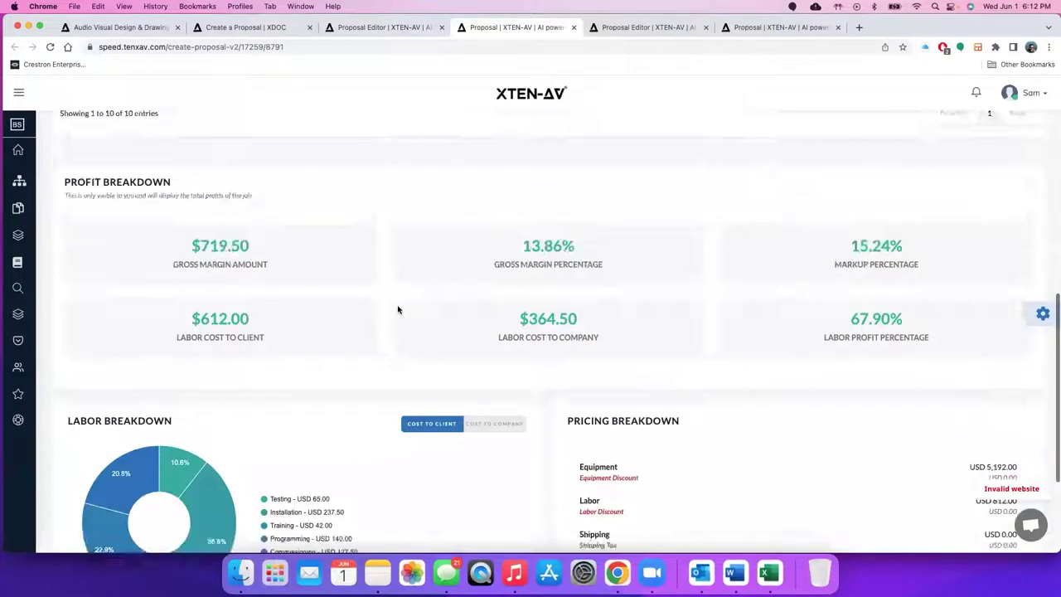
pyautogui.scroll(6, 398, 309)
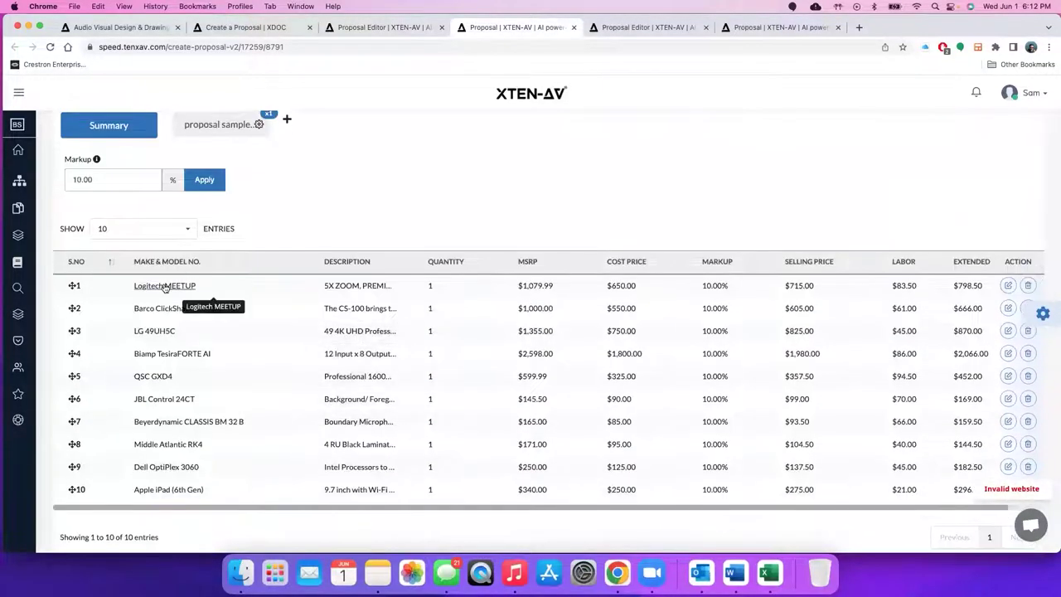
pyautogui.click(164, 286)
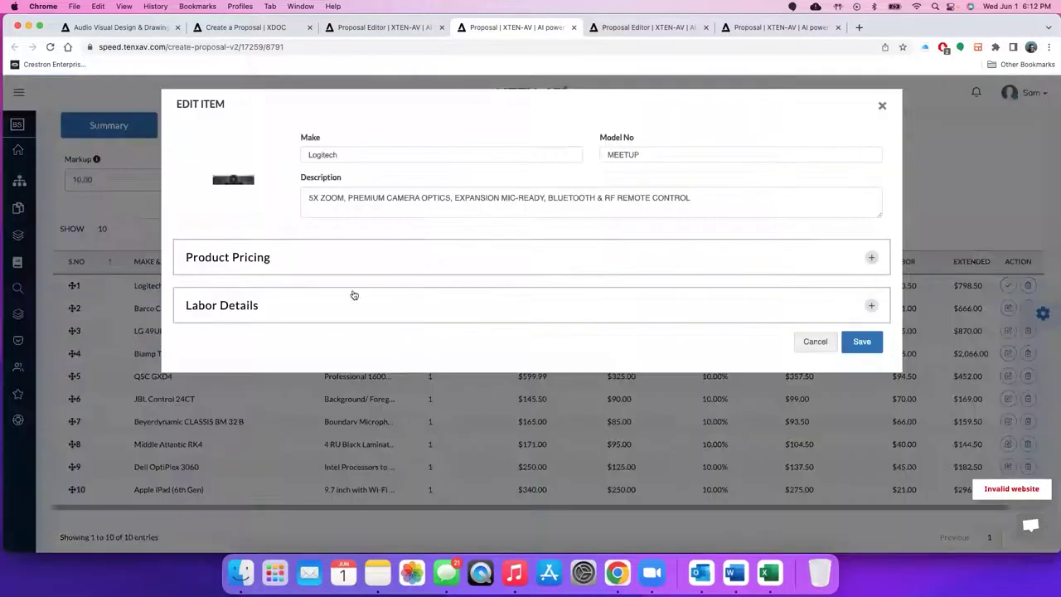
pyautogui.click(315, 305)
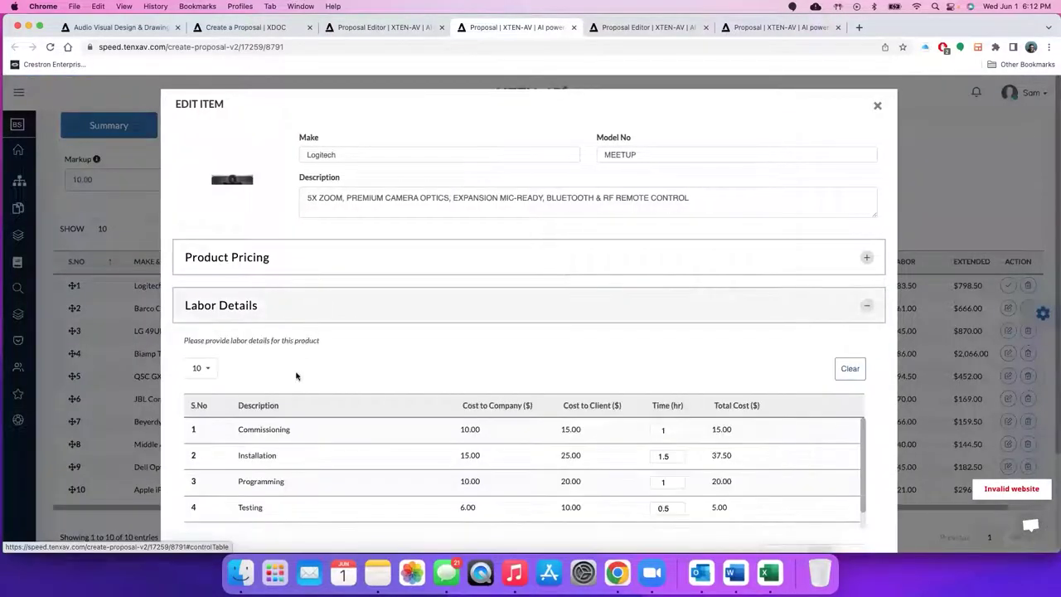
pyautogui.scroll(-1, 269, 426)
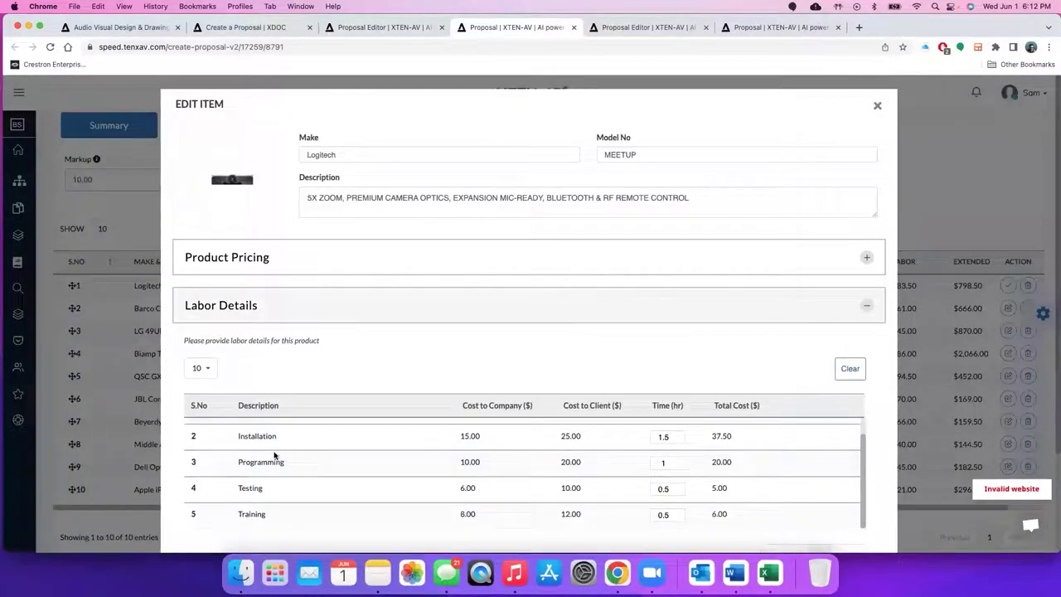
pyautogui.scroll(1, 305, 489)
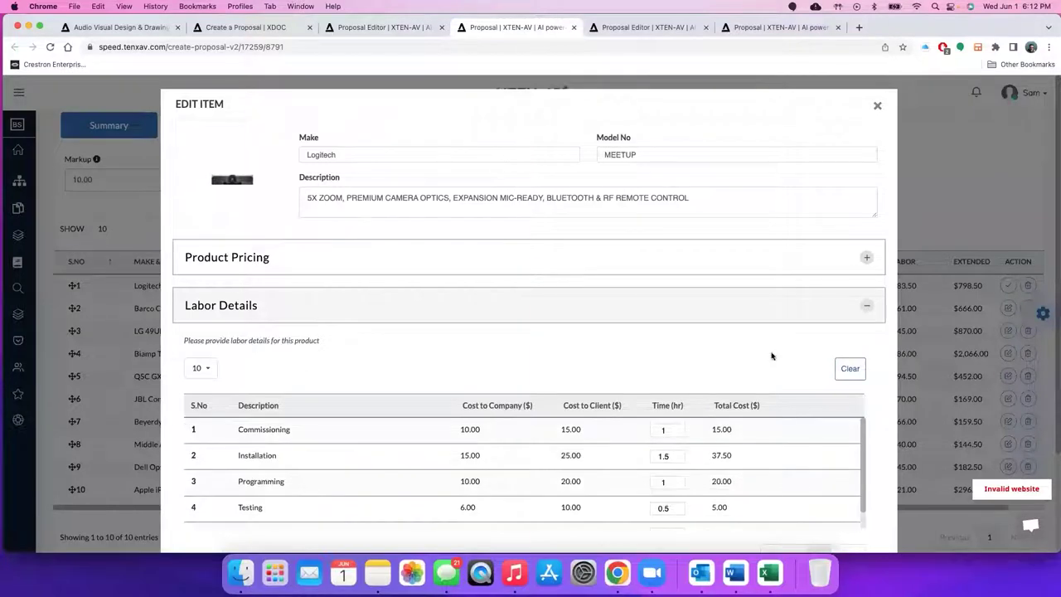
pyautogui.scroll(-3, 770, 353)
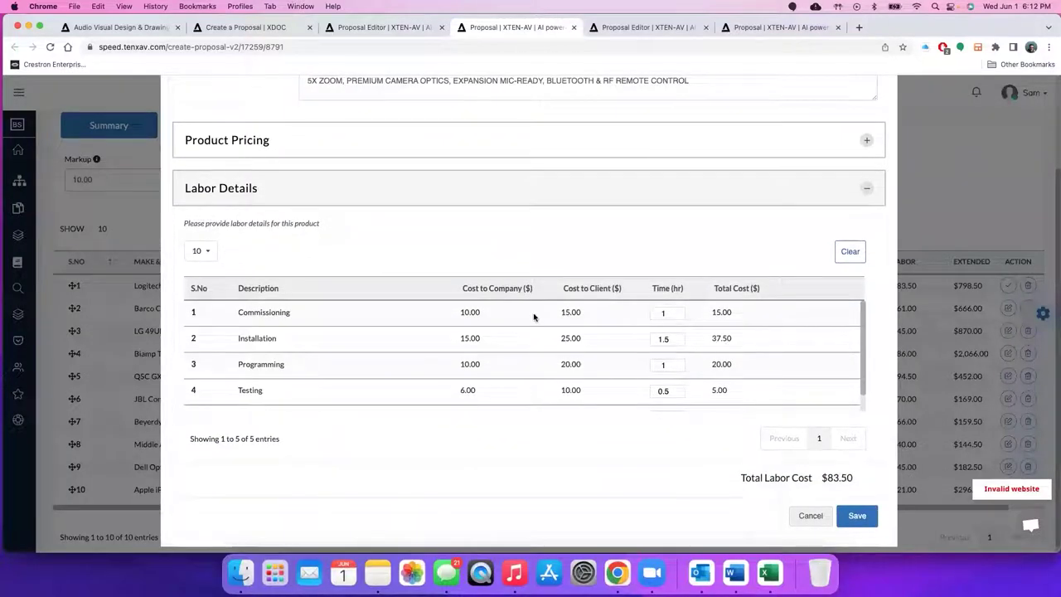
pyautogui.scroll(3, 533, 316)
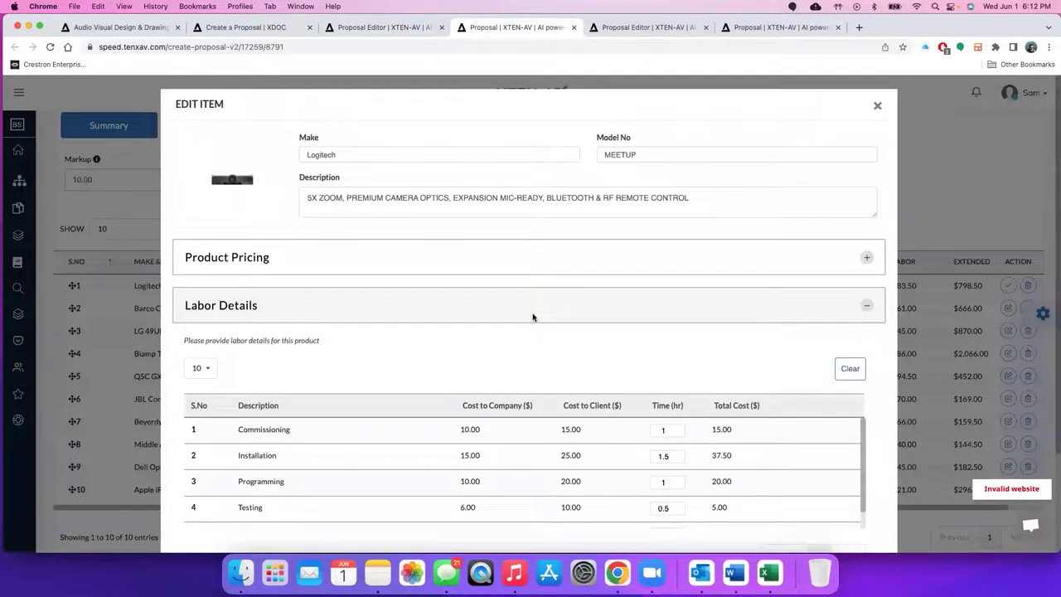
pyautogui.click(878, 106)
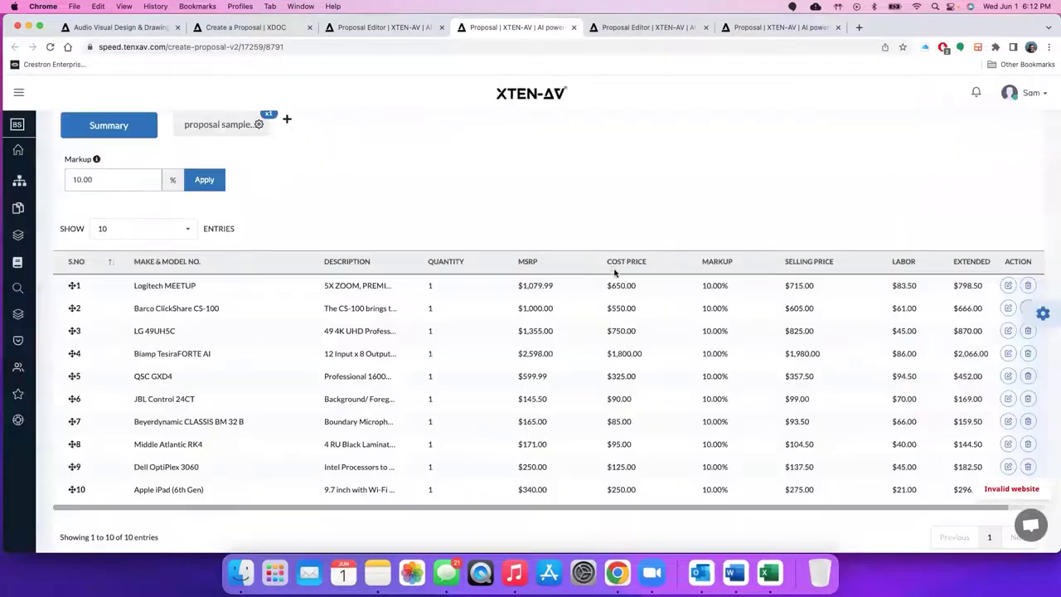
# Review the Zoom Room proposal's cover letter, then return to the xtenav.com home page.
pyautogui.click(650, 30)
pyautogui.scroll(-10, 484, 240)
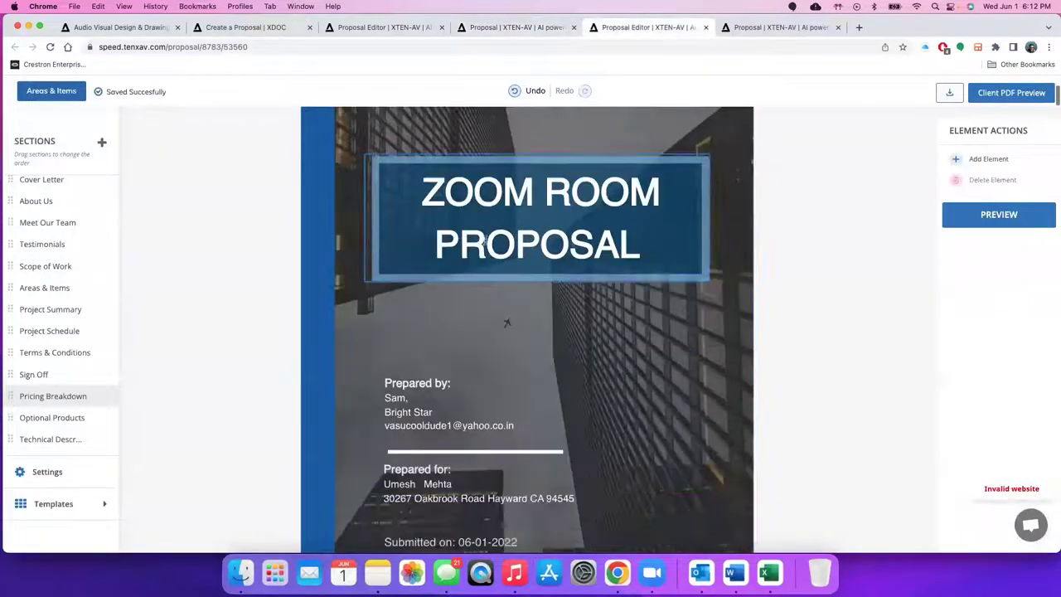
pyautogui.scroll(-3, 485, 240)
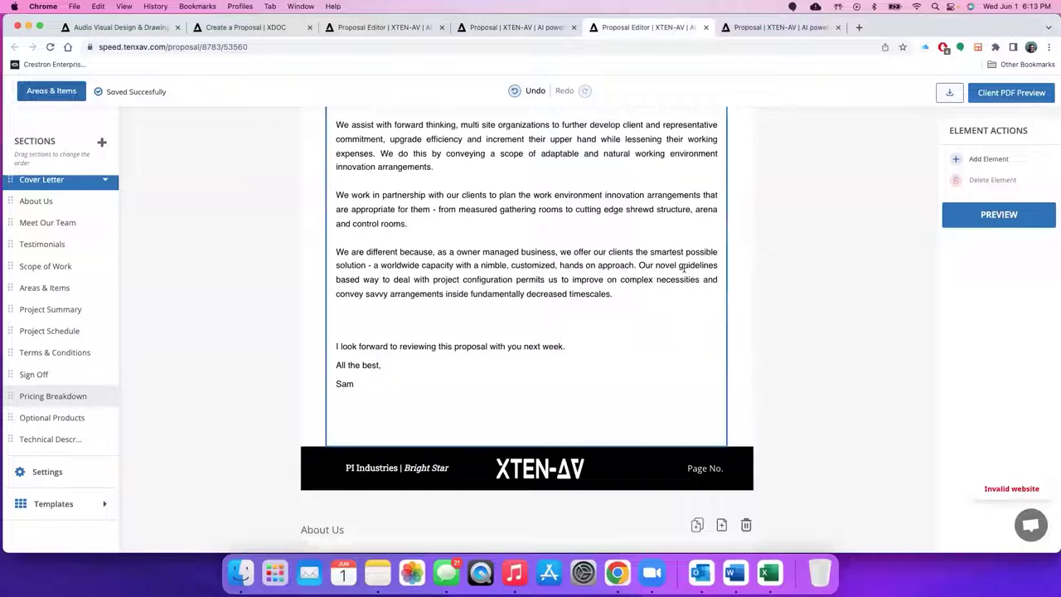
pyautogui.scroll(10, 684, 267)
pyautogui.scroll(2, 684, 267)
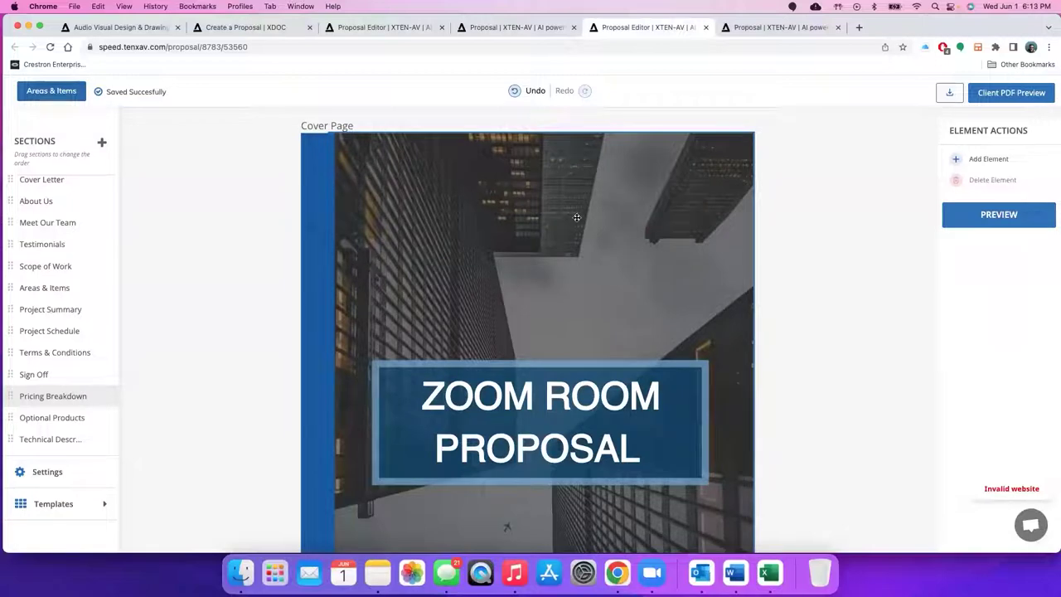
pyautogui.click(146, 33)
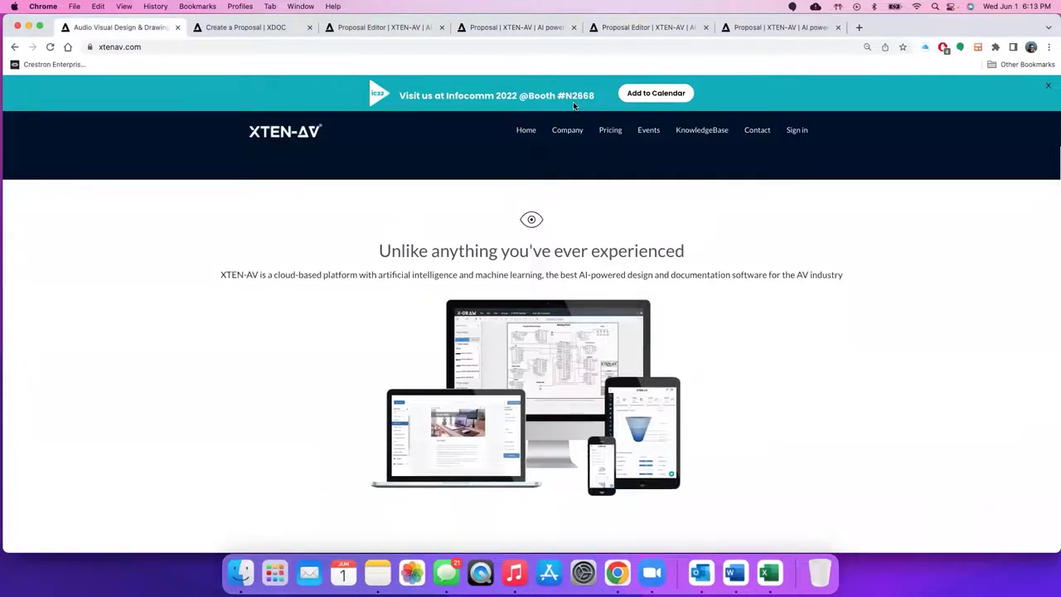
# On the Create a Proposal page, dismiss the Create Proposal form and bring the Zoom Room template into view.
pyautogui.click(249, 28)
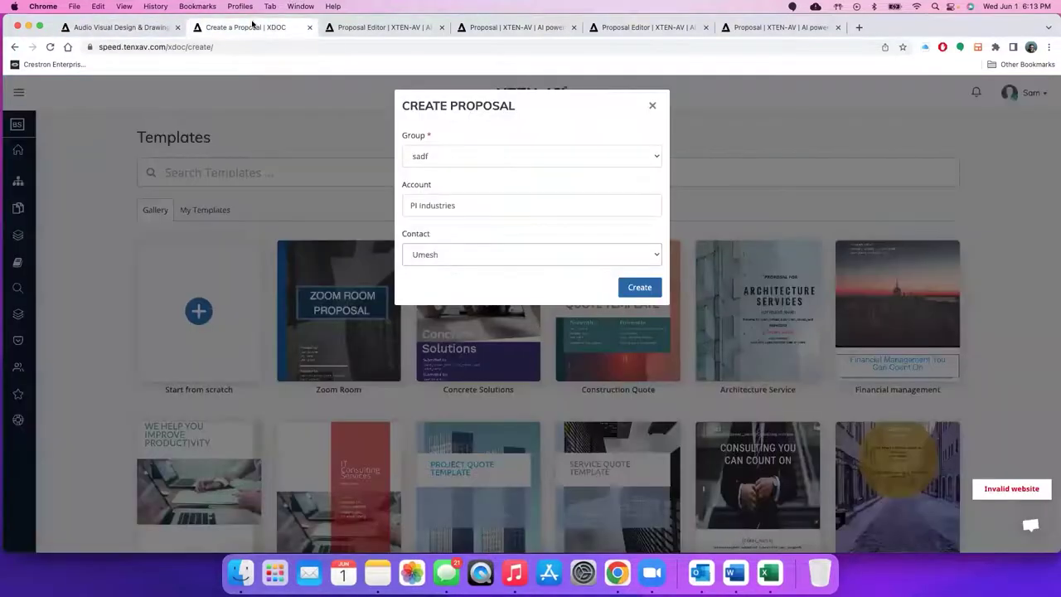
pyautogui.click(354, 191)
pyautogui.scroll(-5, 367, 206)
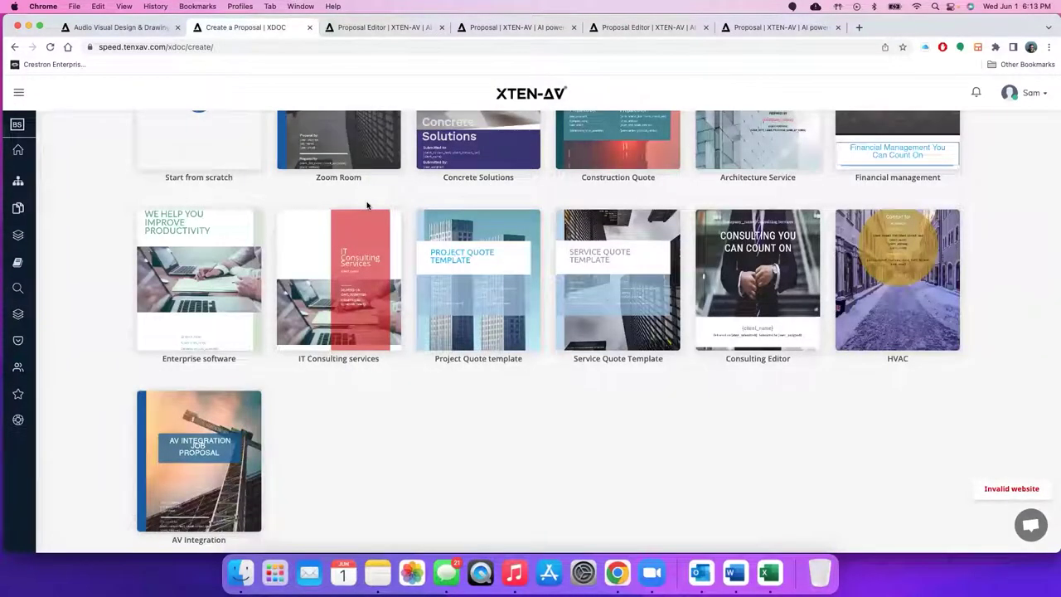
pyautogui.scroll(1, 367, 206)
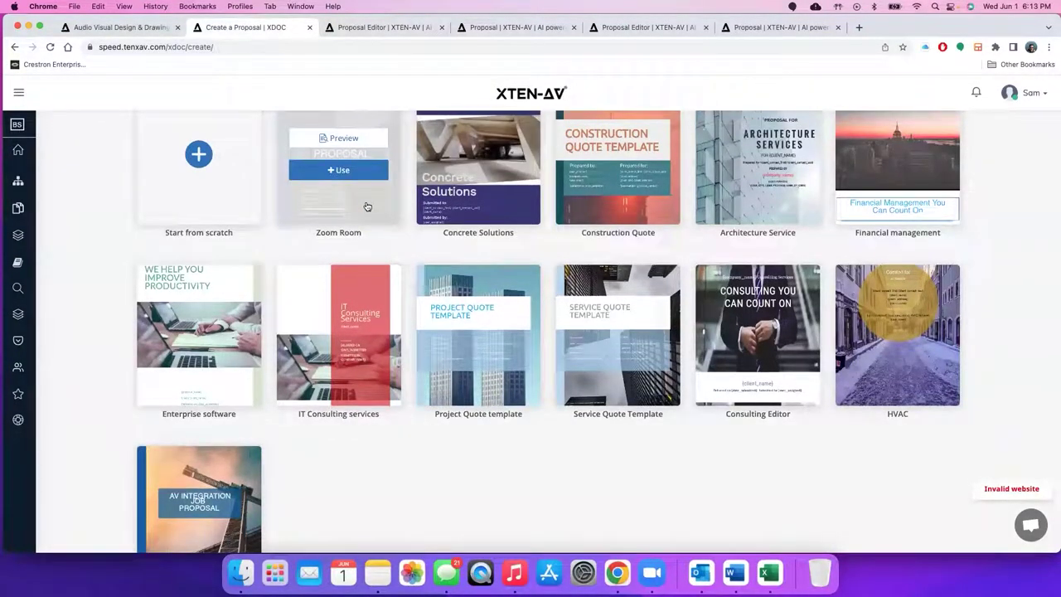